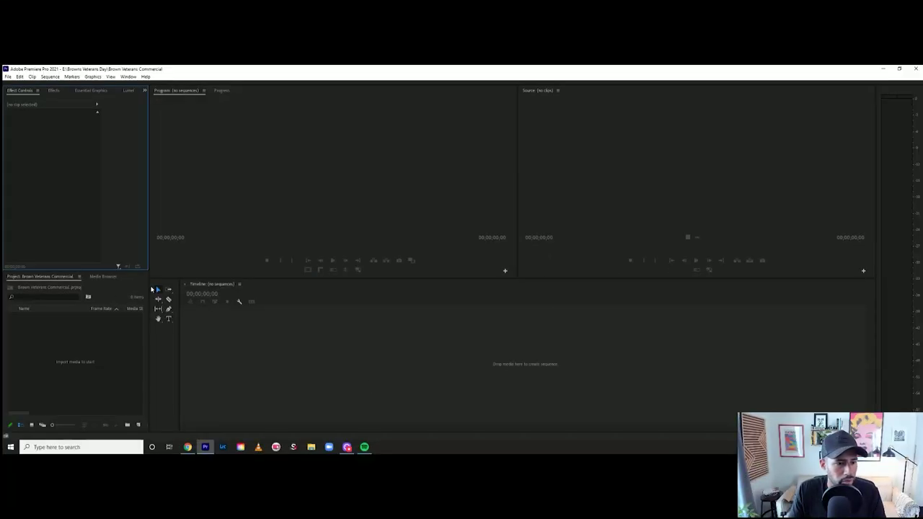
- Create a bin named Video Files in the project
drag(148, 289, 140, 276)
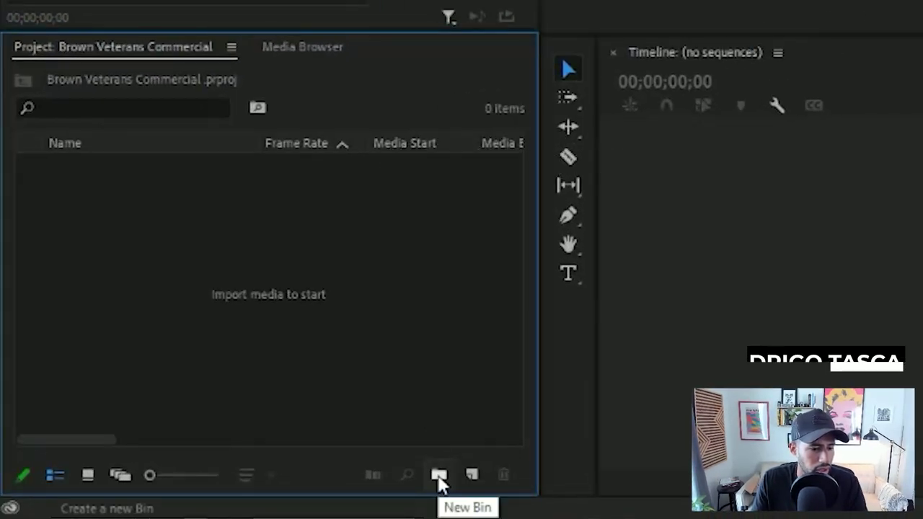
click(437, 476)
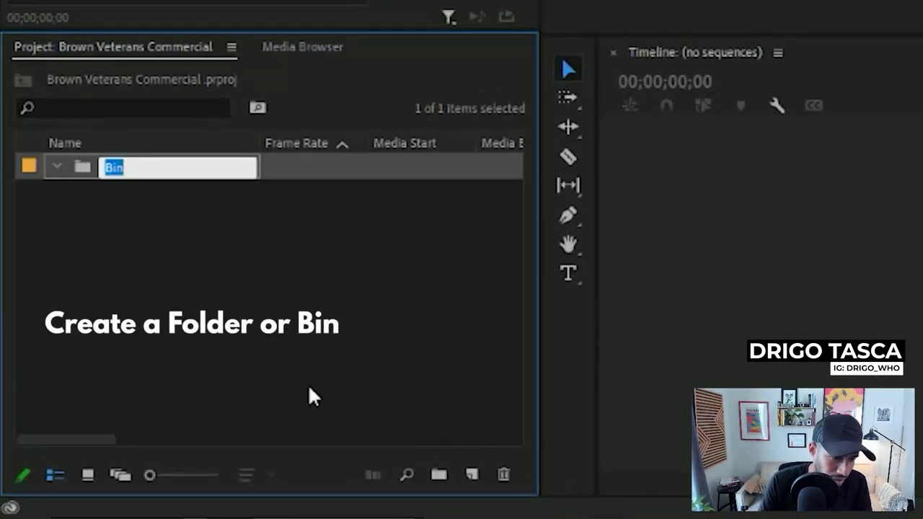
text(Video Files)
key(Tab)
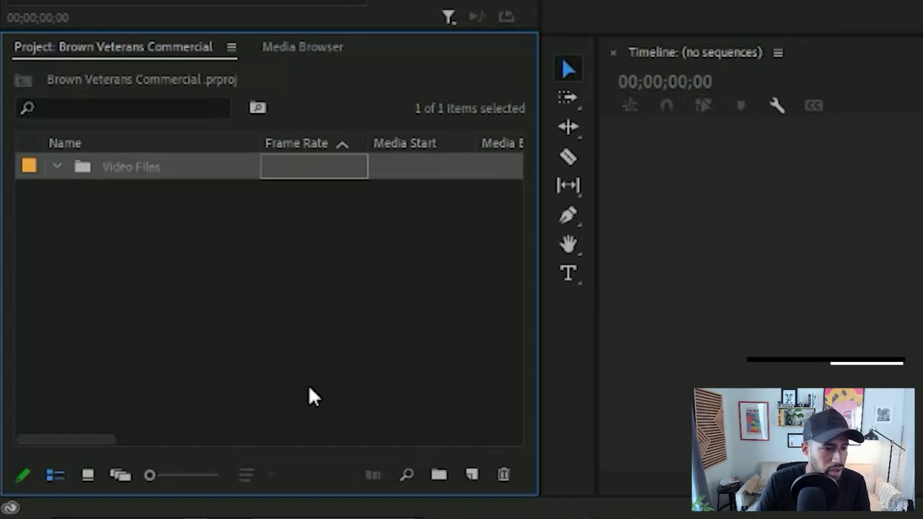
- Inside the Video Files bin, create a nested bin named Sony A7siii and open it
right_click(99, 173)
click(92, 173)
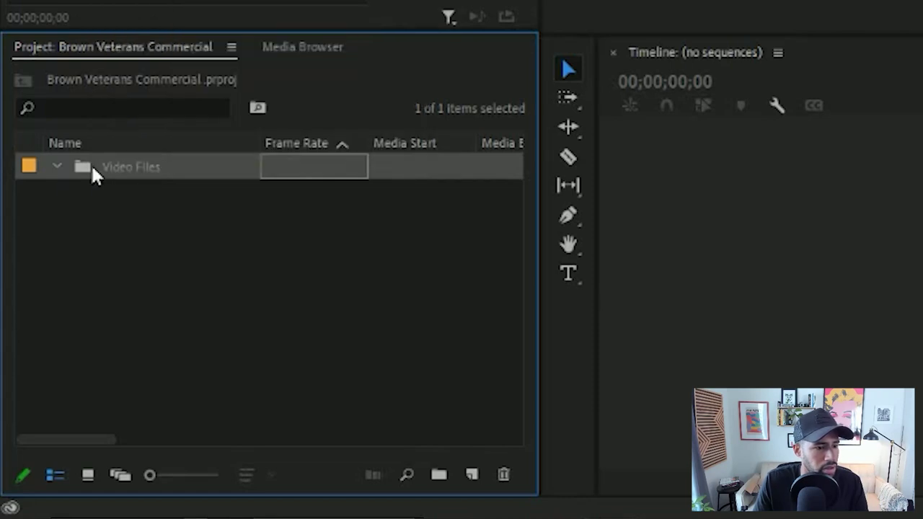
double_click(92, 174)
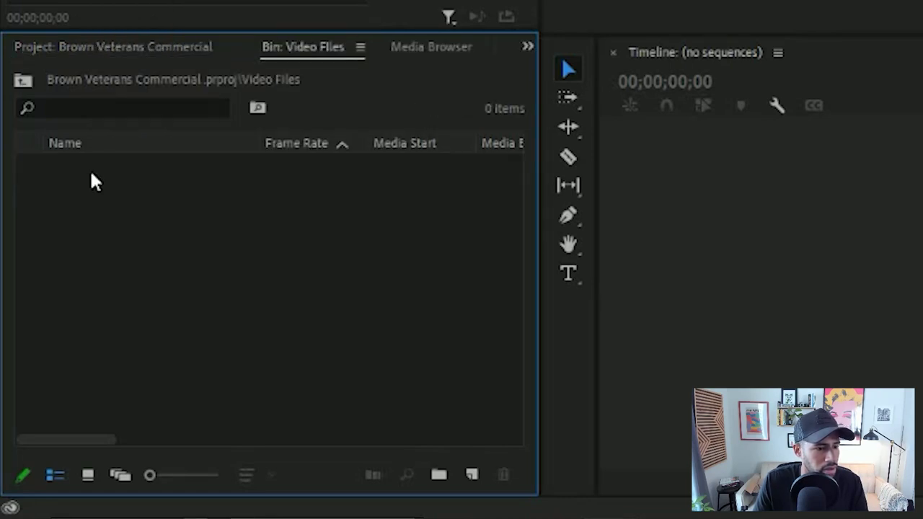
click(439, 476)
text(Sony)
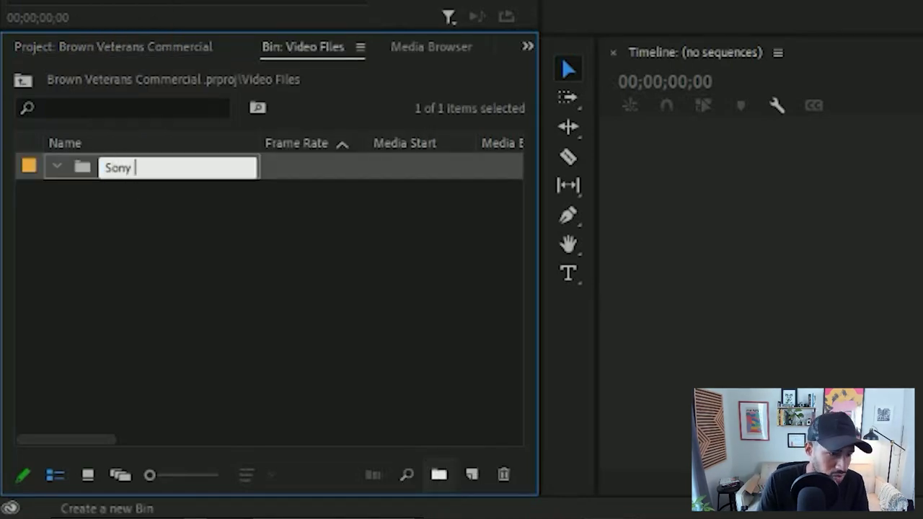
text( A7)
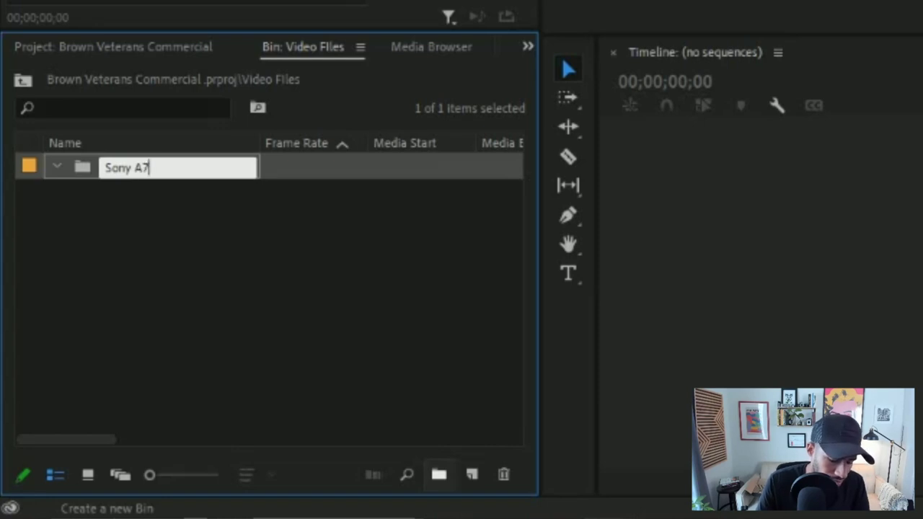
text(siii)
key(Tab)
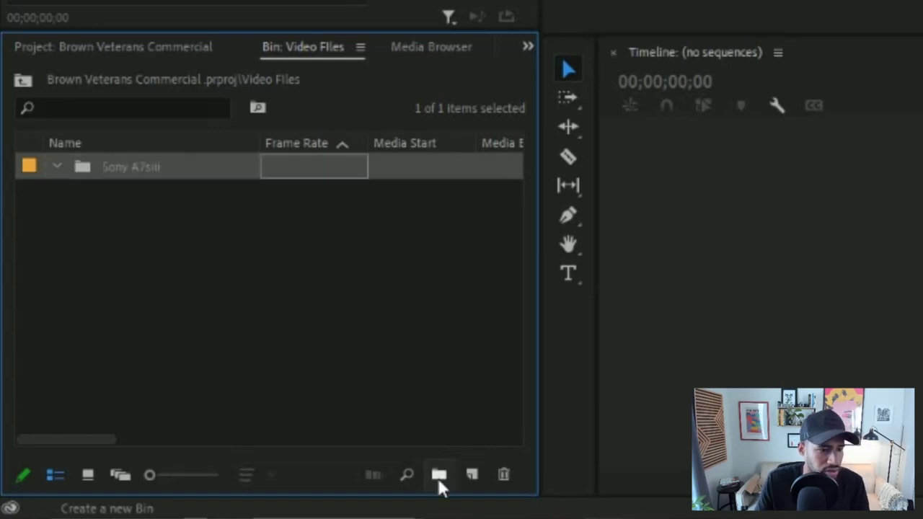
click(114, 168)
click(185, 221)
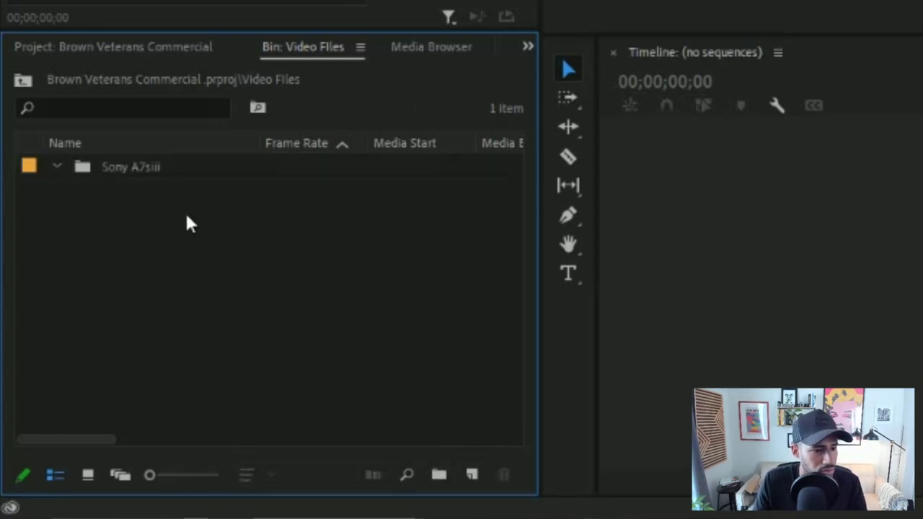
click(83, 177)
double_click(83, 173)
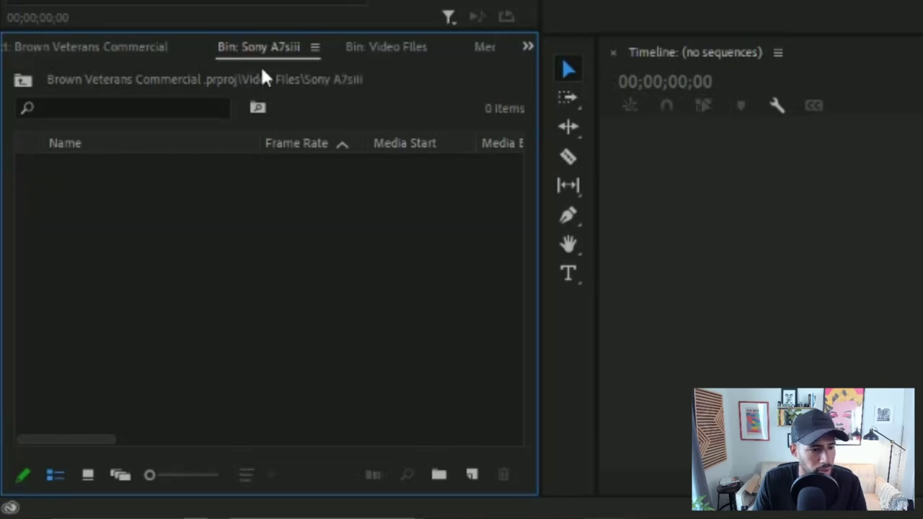
- Browse to the Brown Distributing folder on drive G: and import all footage from its Sony A7siii folder
click(120, 46)
click(528, 49)
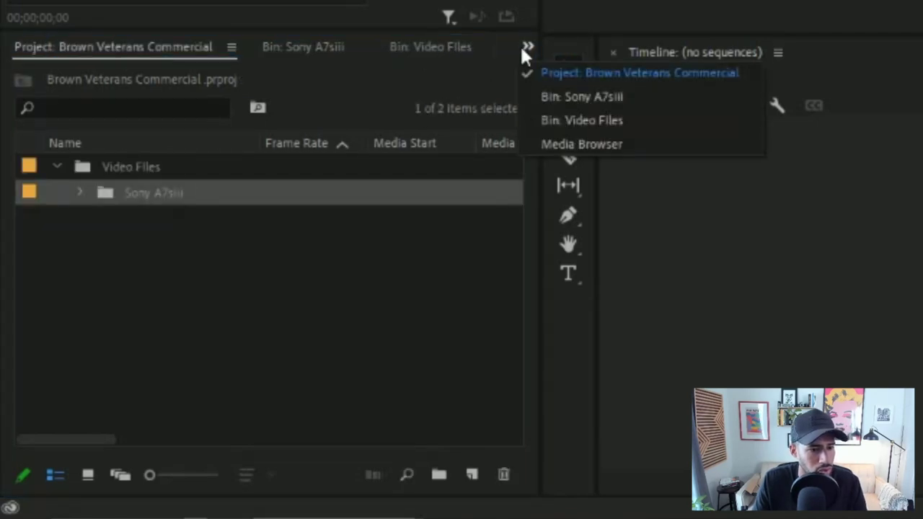
click(567, 144)
click(115, 209)
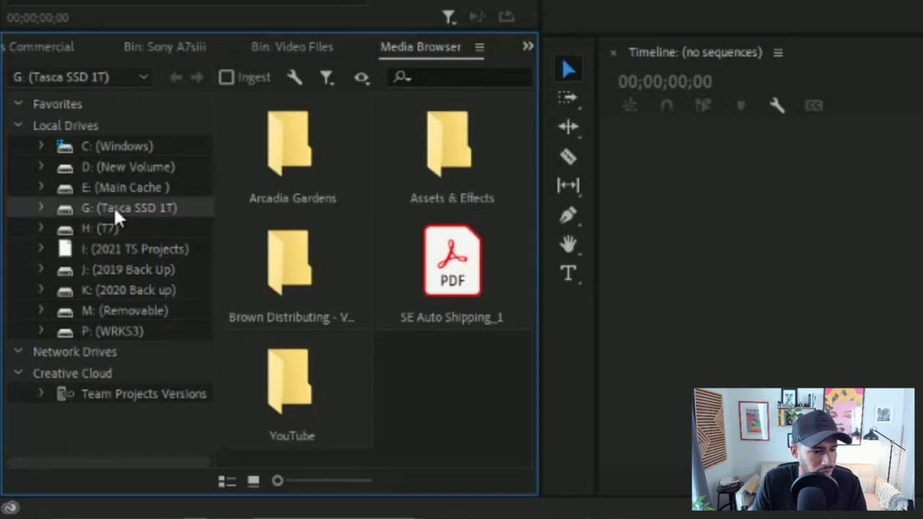
double_click(293, 271)
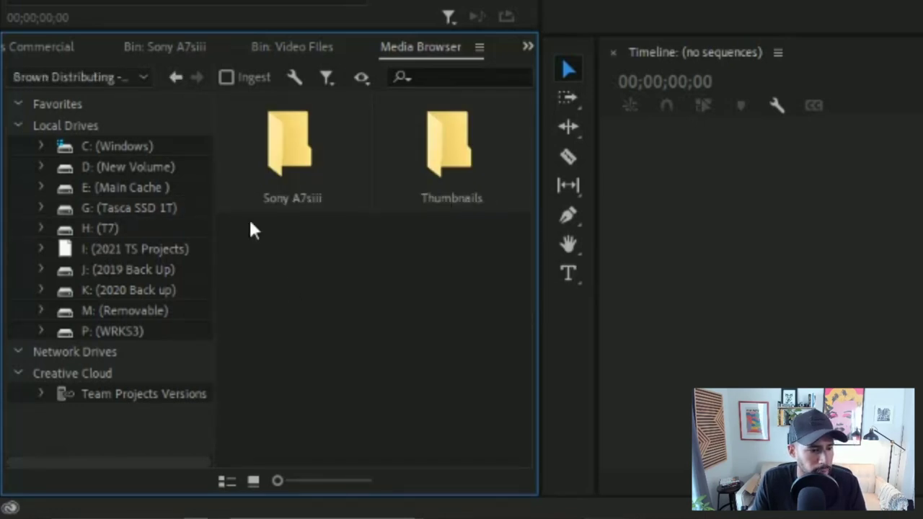
double_click(276, 159)
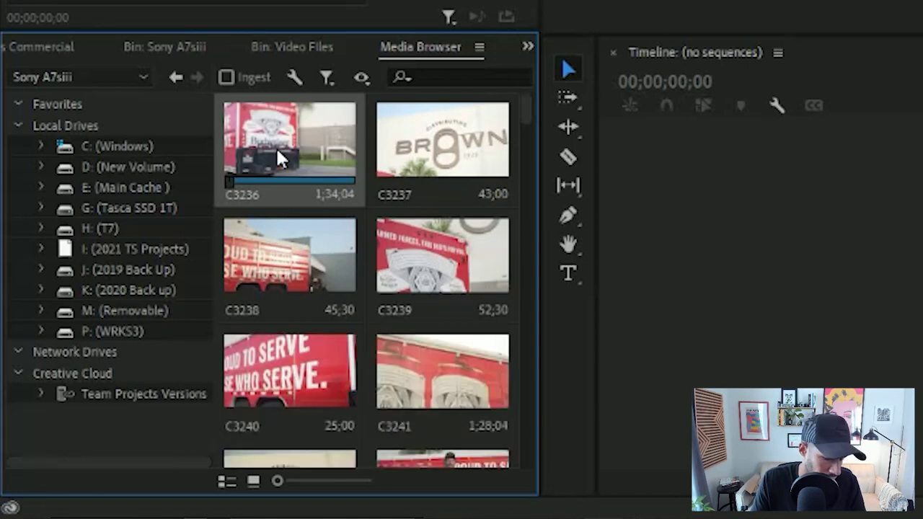
right_click(278, 153)
click(304, 179)
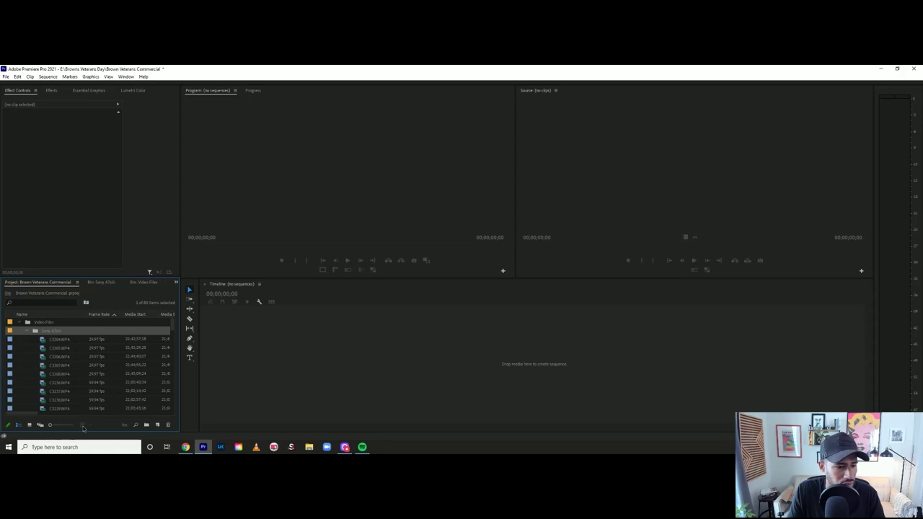
- Show the clips of the Sony A7siii bin in Icon View, sorted by file name
click(73, 383)
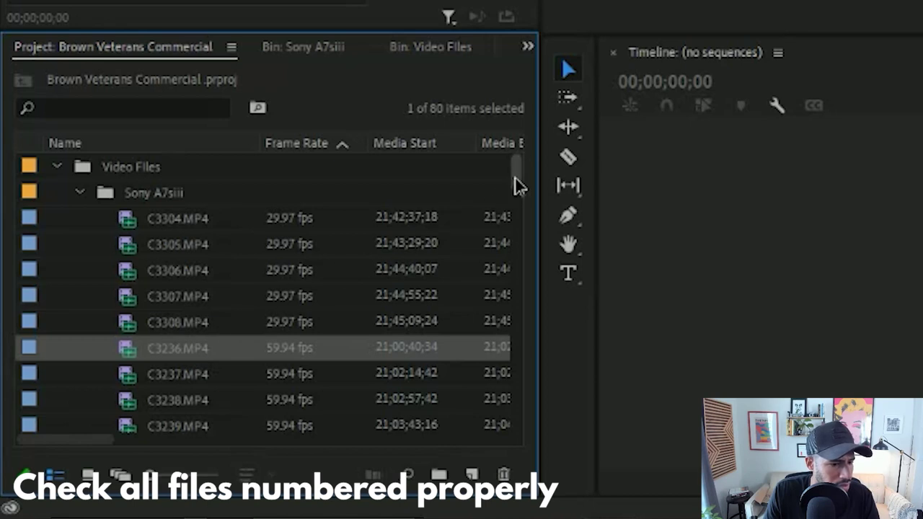
drag(518, 186, 472, 389)
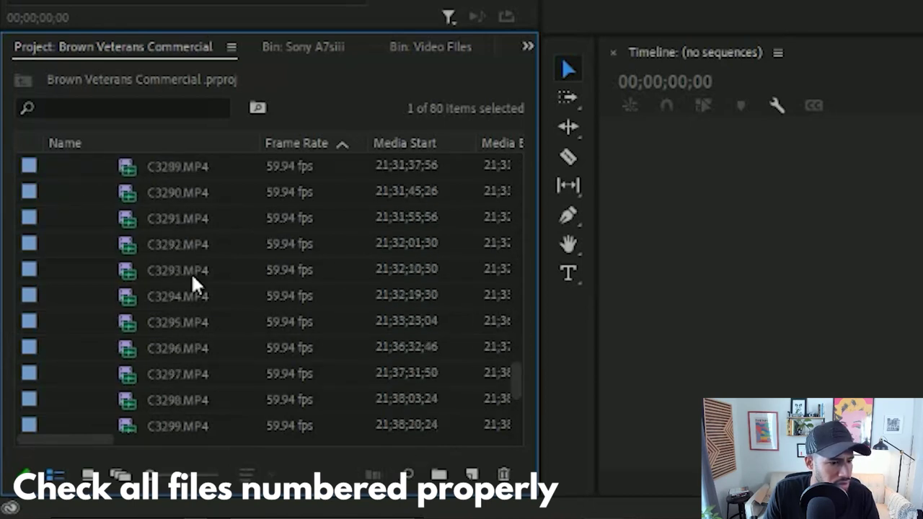
click(86, 478)
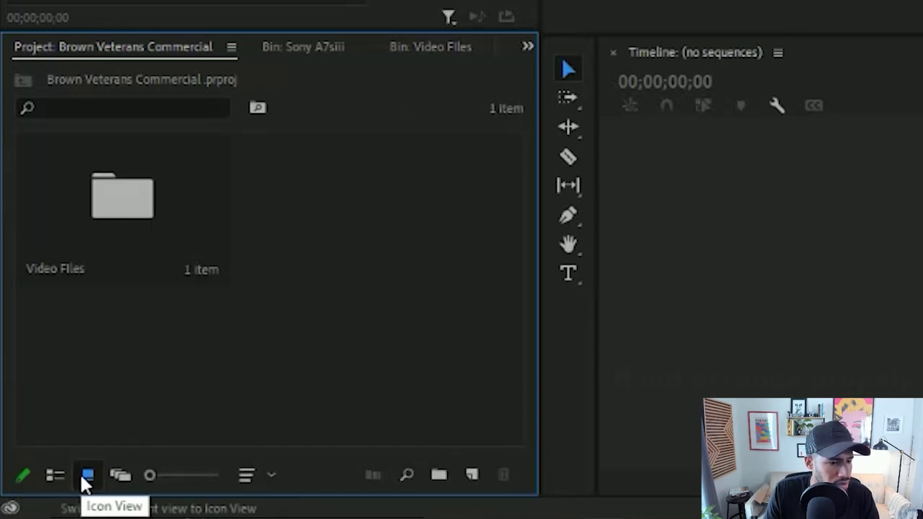
double_click(117, 206)
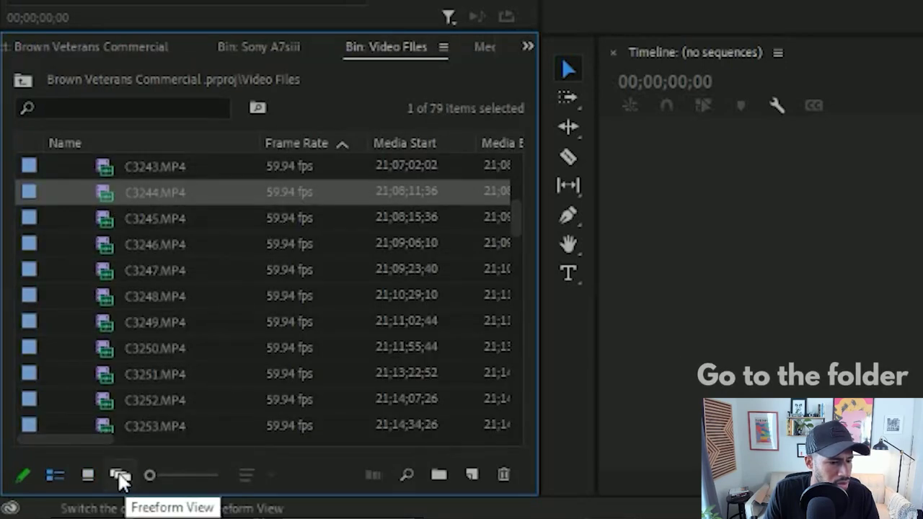
click(117, 479)
click(88, 480)
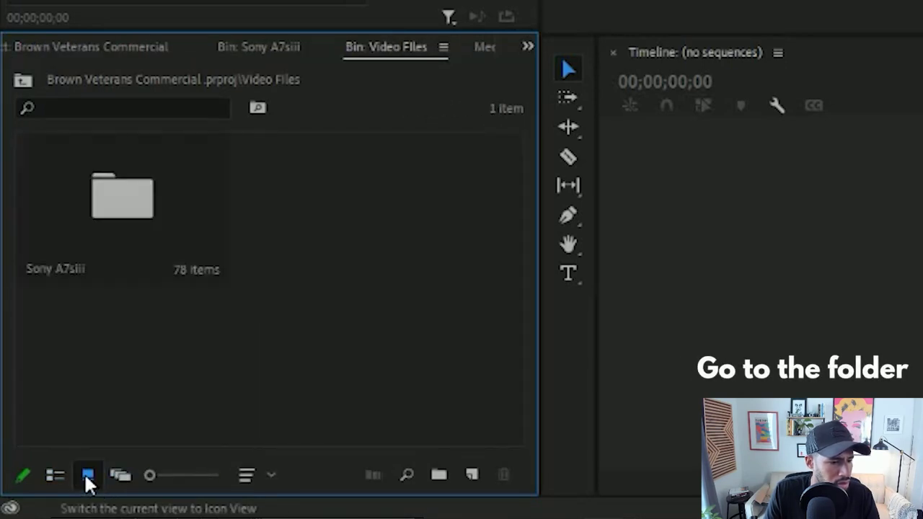
double_click(99, 266)
click(97, 230)
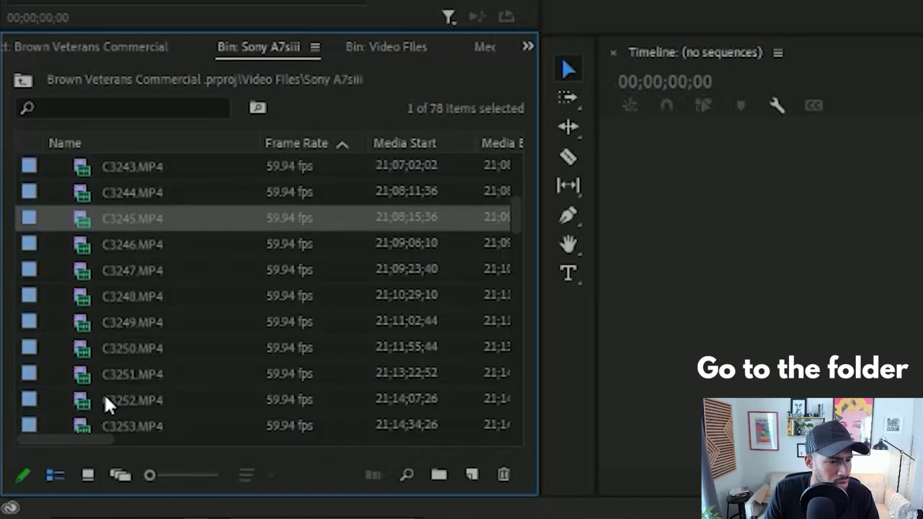
click(89, 476)
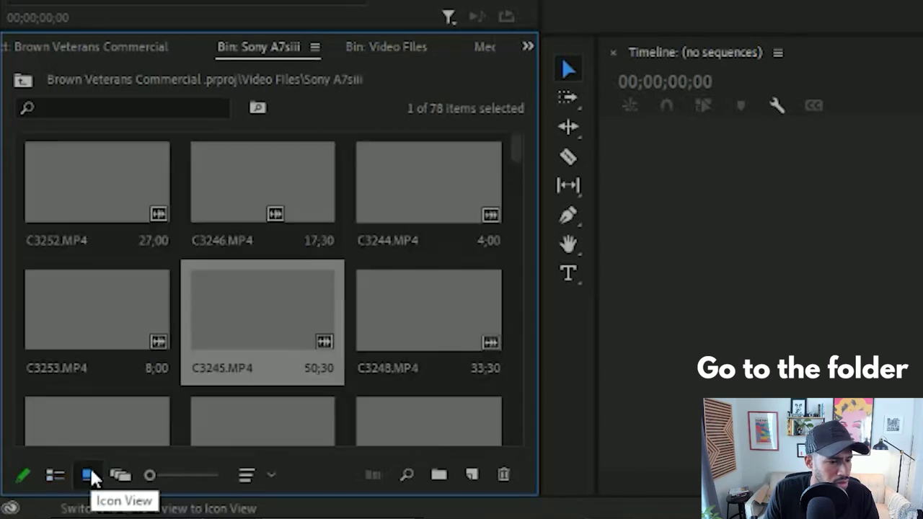
click(240, 491)
click(323, 137)
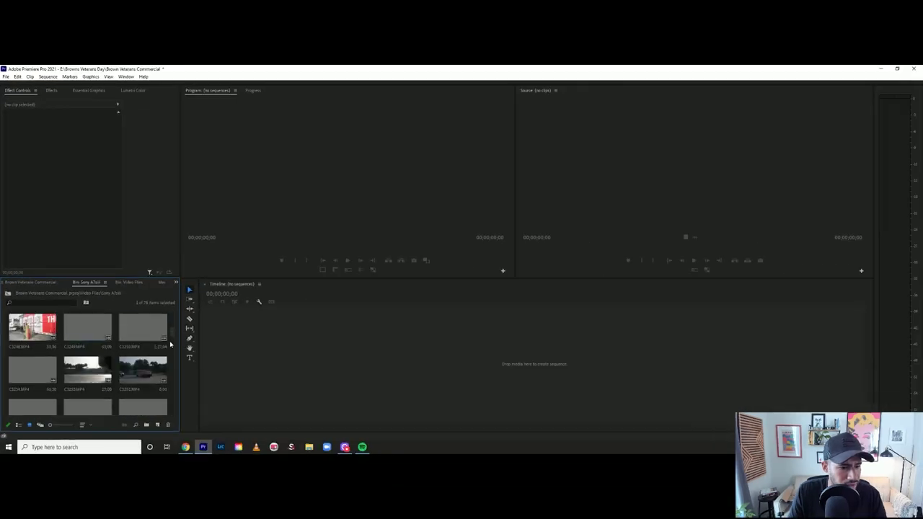
- Create proxies for all clips in the bin with the H.264 Low Resolution Proxy preset, stored next to the original media
key(ctrl+a)
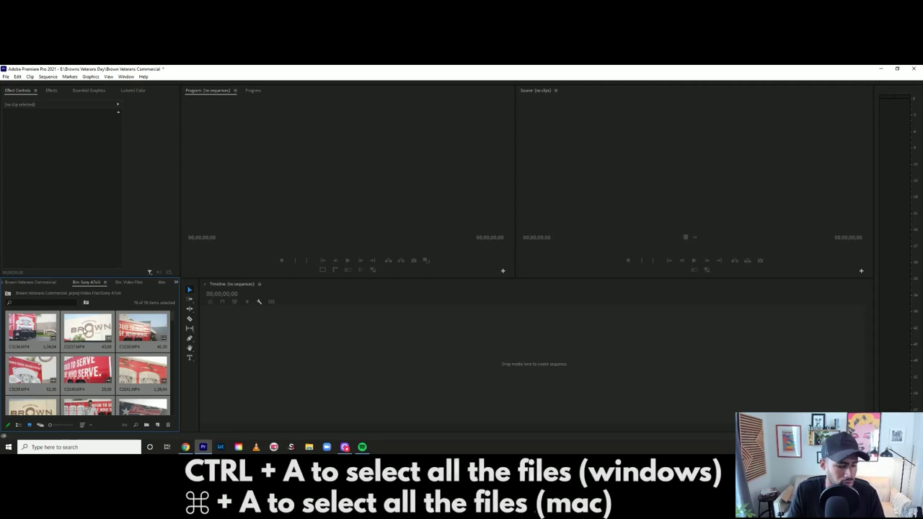
right_click(84, 331)
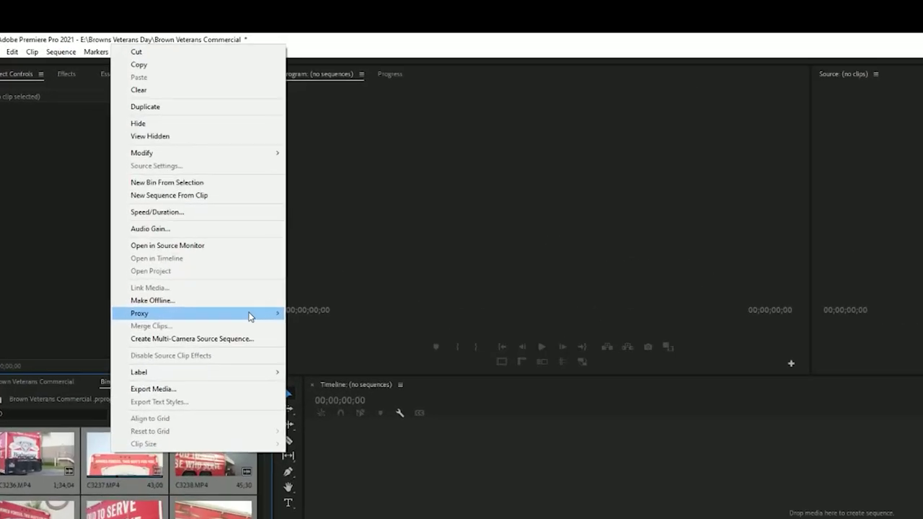
mouse_move(167, 244)
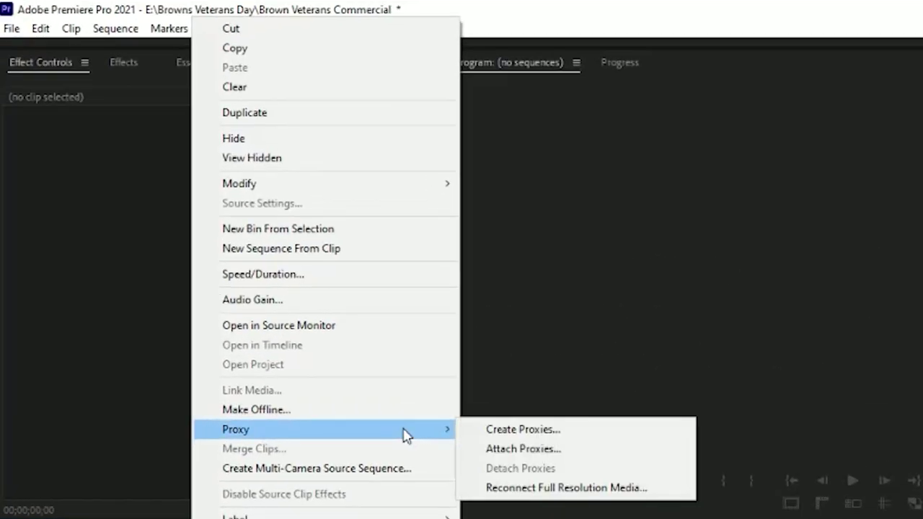
click(509, 430)
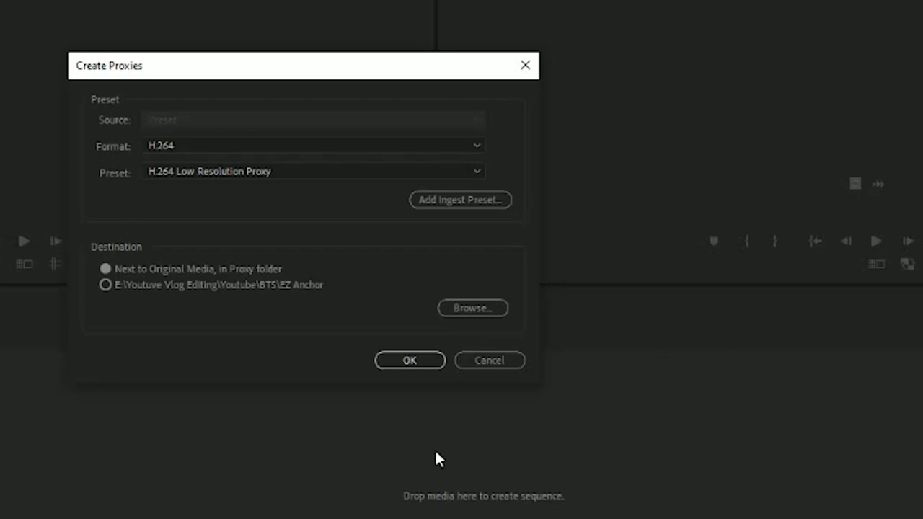
click(396, 364)
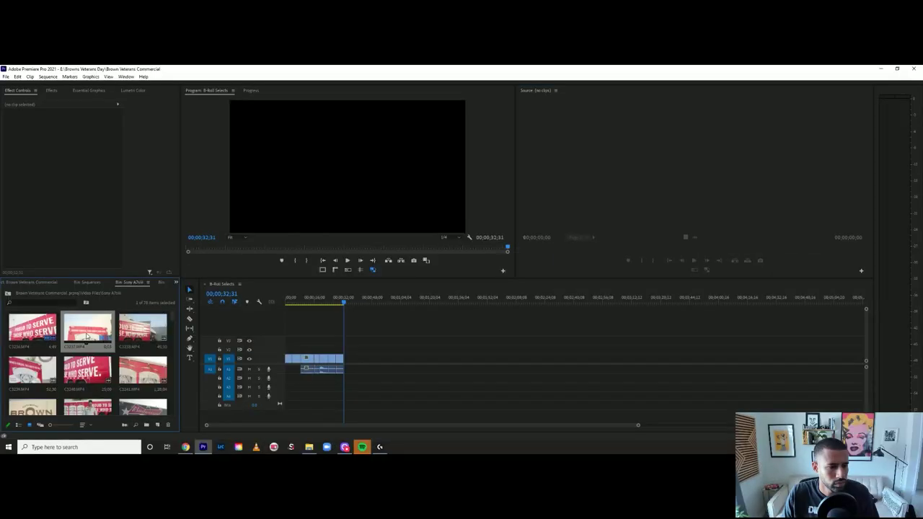
- Review C3238.MP4, mark a good section about 4.5 seconds long and insert it at the end of the B-Roll Selects sequence
drag(681, 251, 862, 251)
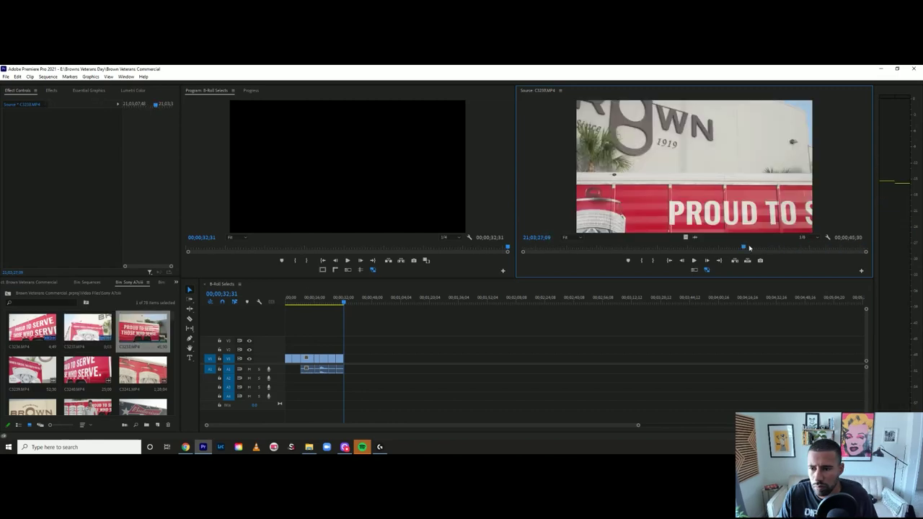
drag(748, 249, 651, 251)
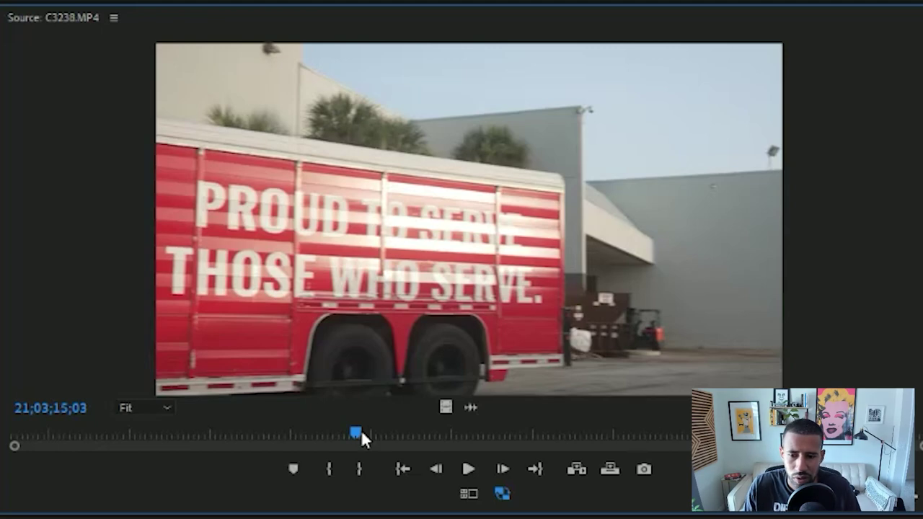
key(space)
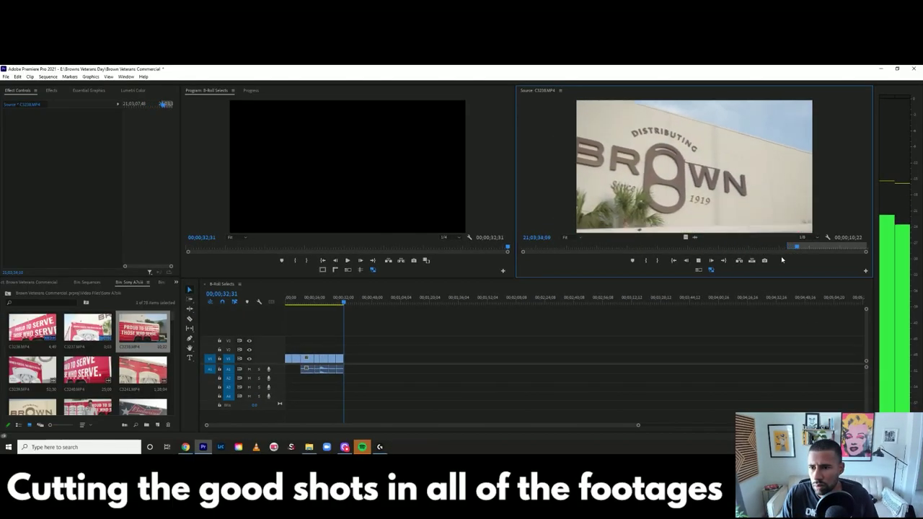
key(i)
key(space)
key(o)
key(comma)
key(space)
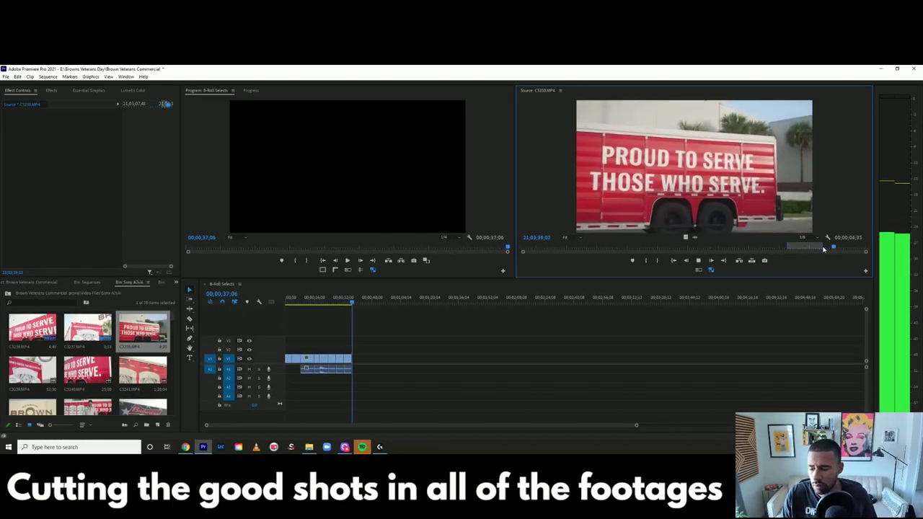
- Mark the good shots in C3239.MP4 and C3240.MP4 with in and out points and insert them into the sequence
double_click(33, 371)
drag(549, 247, 498, 275)
key(space)
key(i)
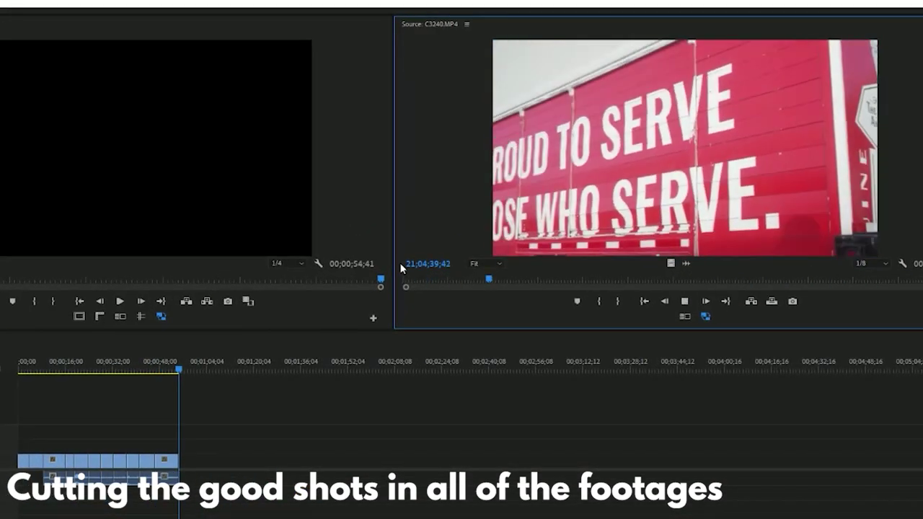
key(o)
key(comma)
key(i)
key(o)
key(comma)
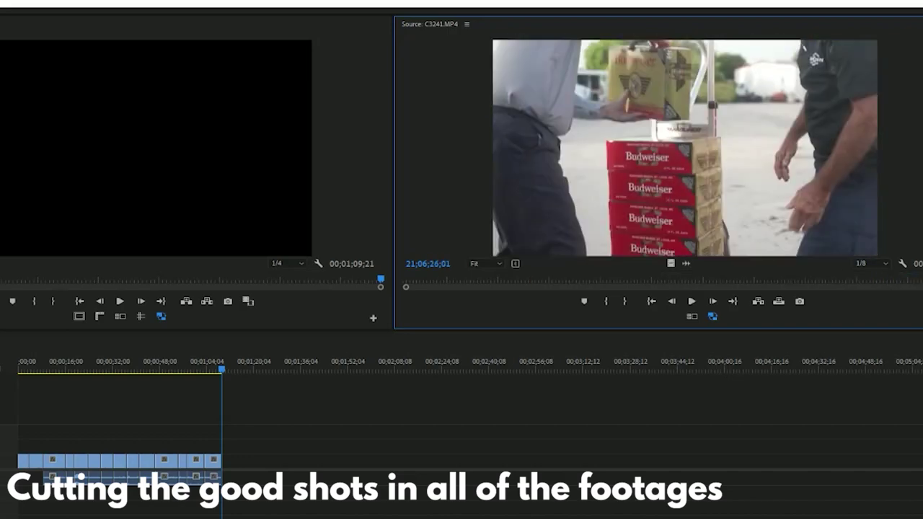
- Insert the good shots from C3241.MP4 and the clips after it at the end of B-Roll Selects, marking each one's range
key(o)
key(comma)
key(i)
key(o)
key(comma)
key(i)
key(o)
key(comma)
double_click(88, 371)
- Select all the clips in the B-Roll Selects sequence and set their label colour to Violet
mouse_move(443, 303)
mouse_down()
mouse_move(275, 323)
mouse_move(432, 312)
mouse_up()
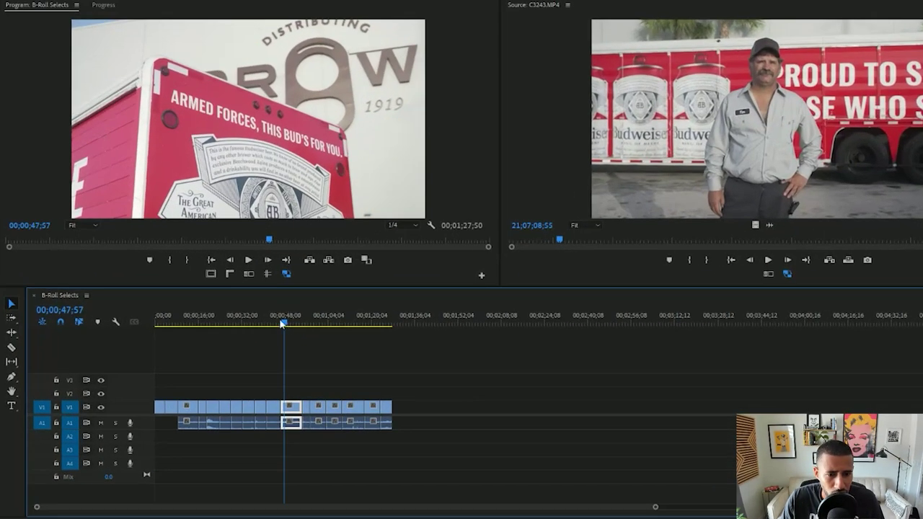
drag(375, 335, 394, 340)
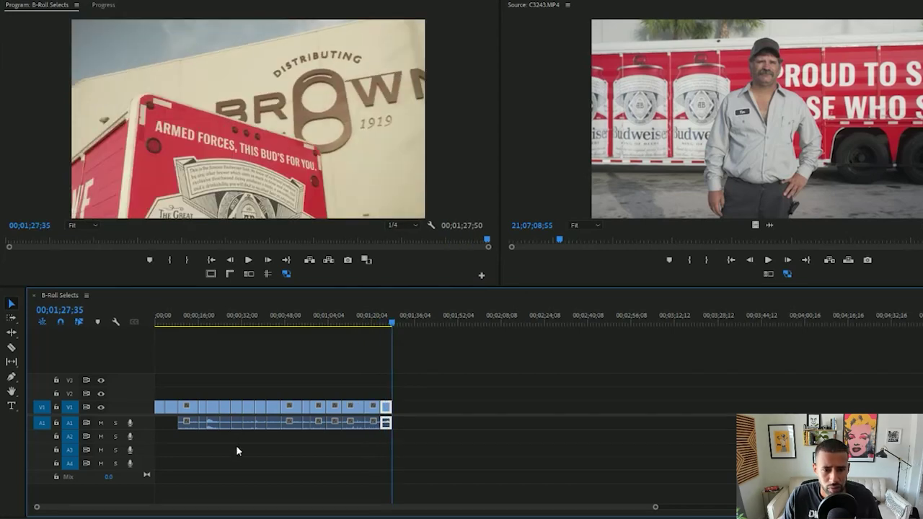
drag(310, 388, 163, 445)
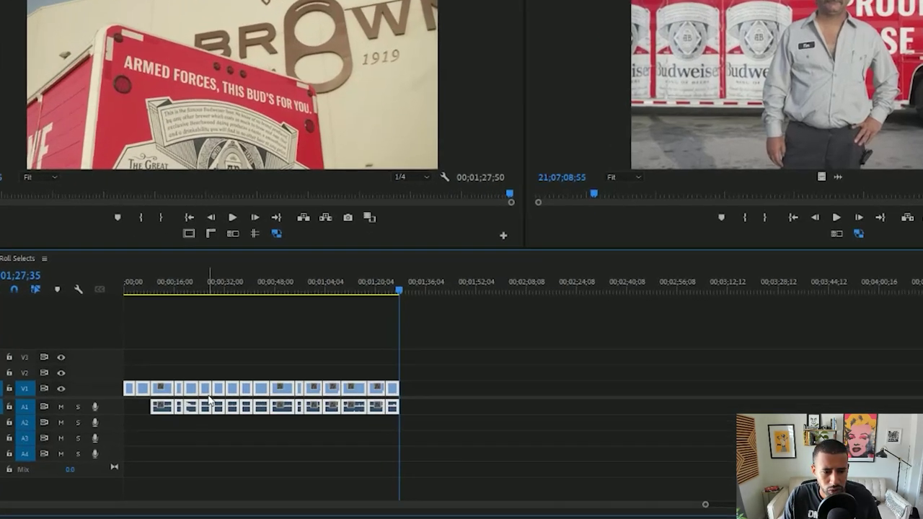
right_click(238, 414)
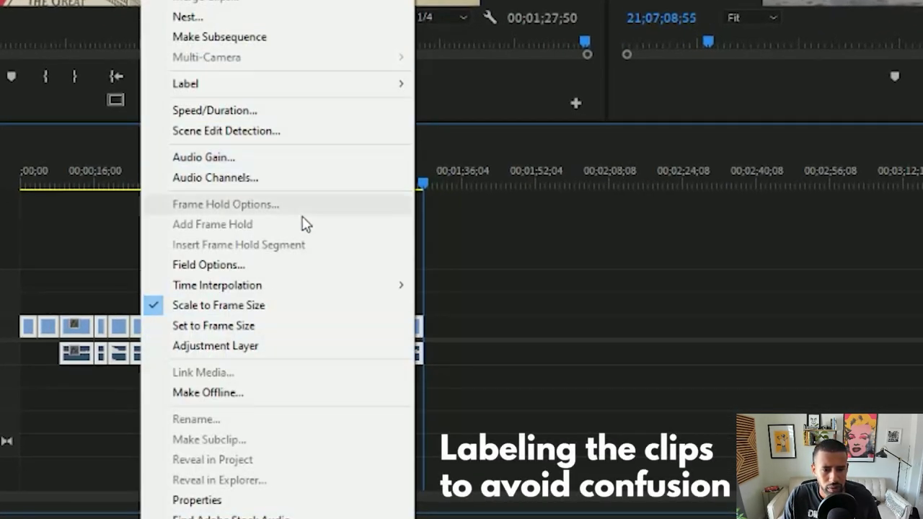
mouse_move(317, 88)
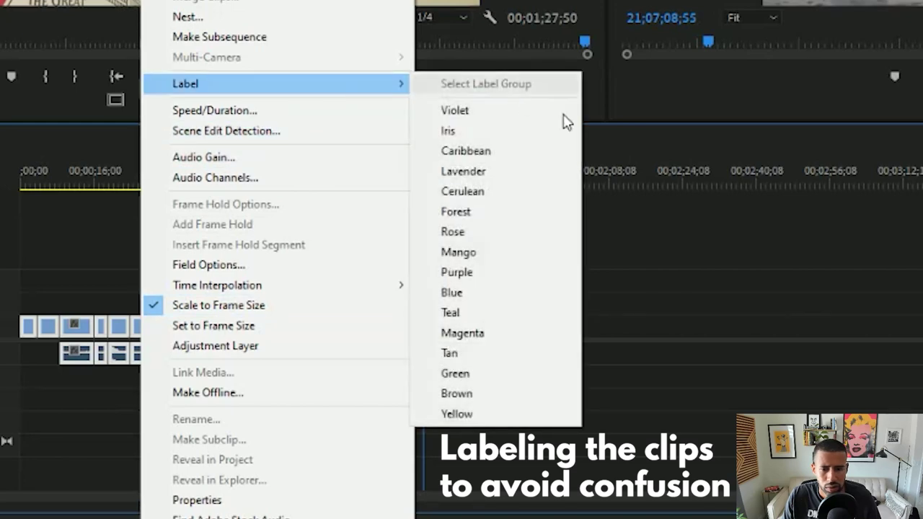
click(503, 112)
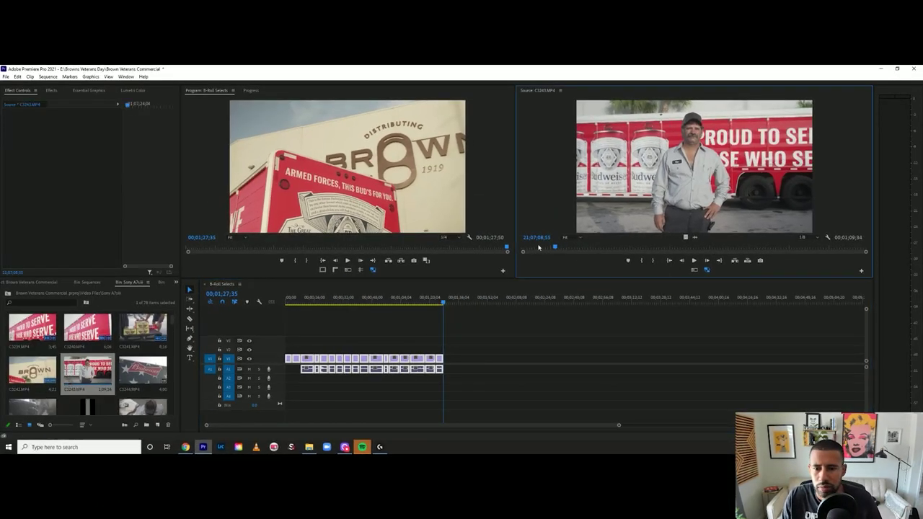
- Mark the good shots of the man by the Budweiser truck in C3243.MP4 and insert them at the end of the sequence
drag(539, 250, 507, 252)
key(space)
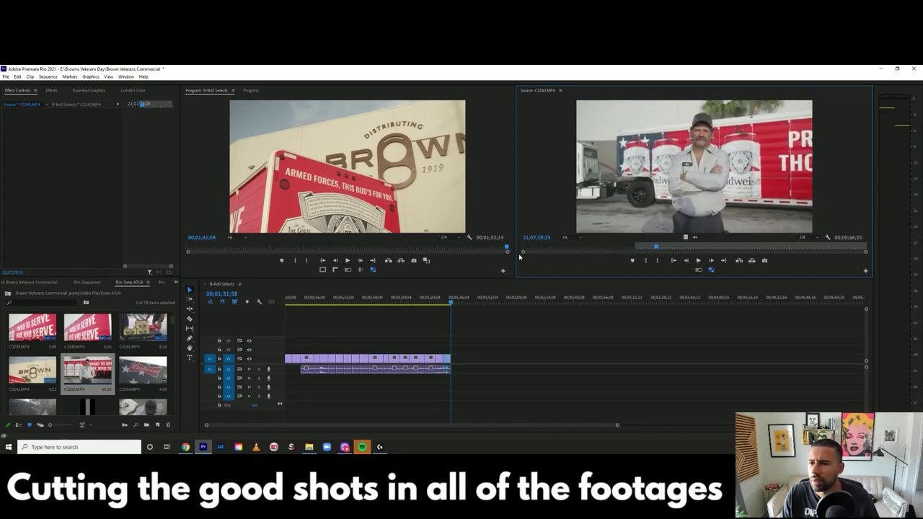
key(o)
key(comma)
key(space)
key(i)
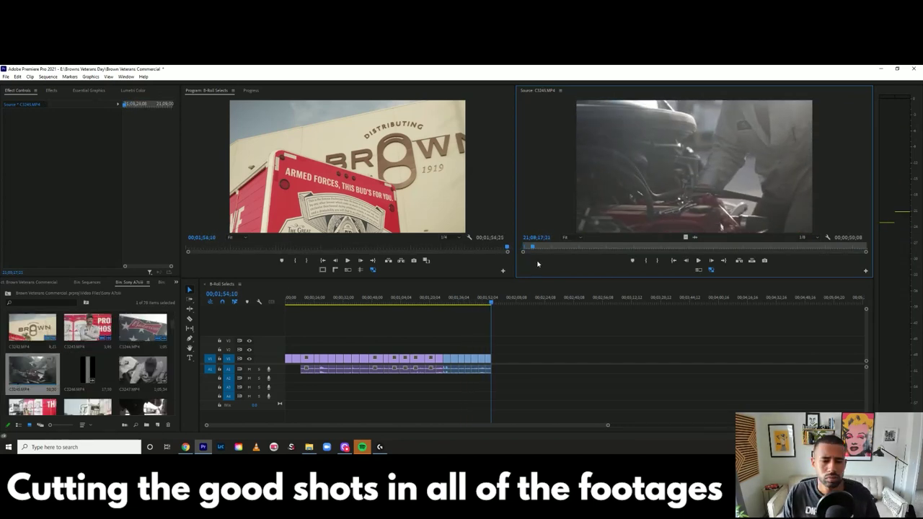
- Mark a good engine repair shot about 3 seconds long in C3245.MP4 and insert it at the end of the sequence
key(space)
key(i)
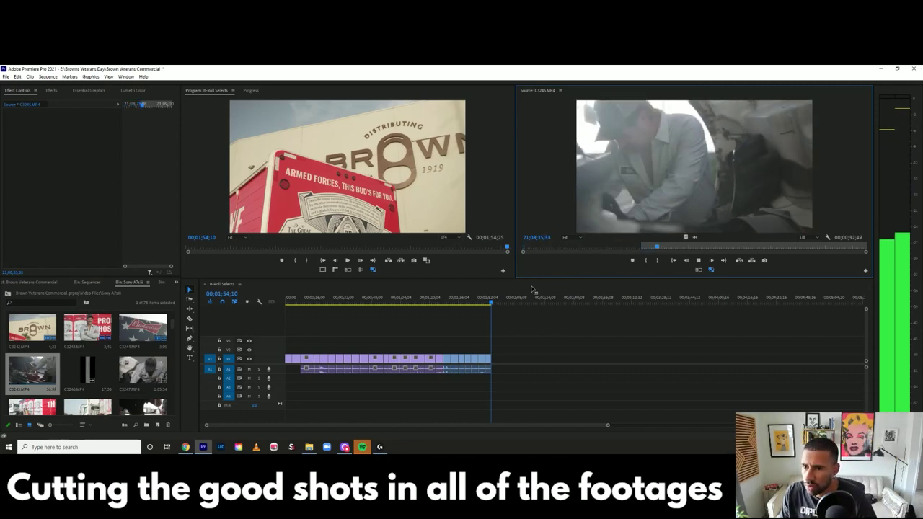
key(i)
key(o)
key(comma)
key(i)
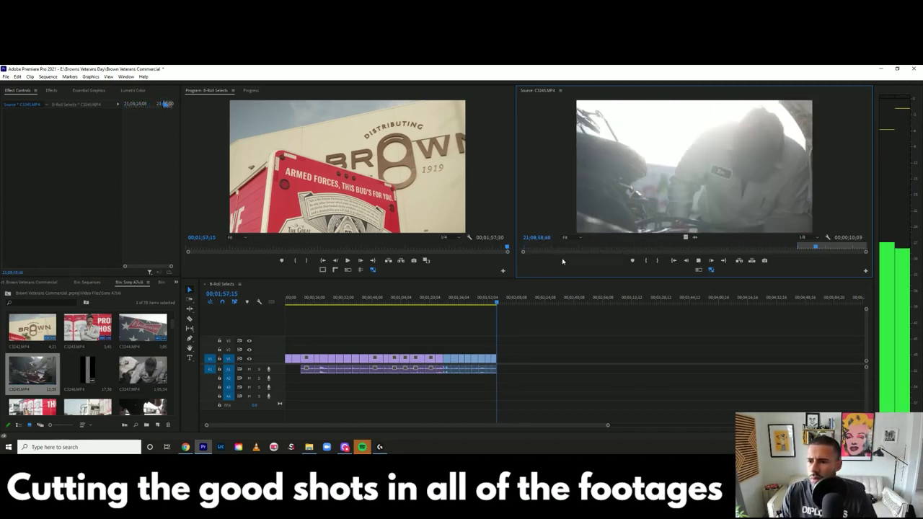
- Preview the start of C3247.MP4 and check the last clip in the sequence
double_click(136, 358)
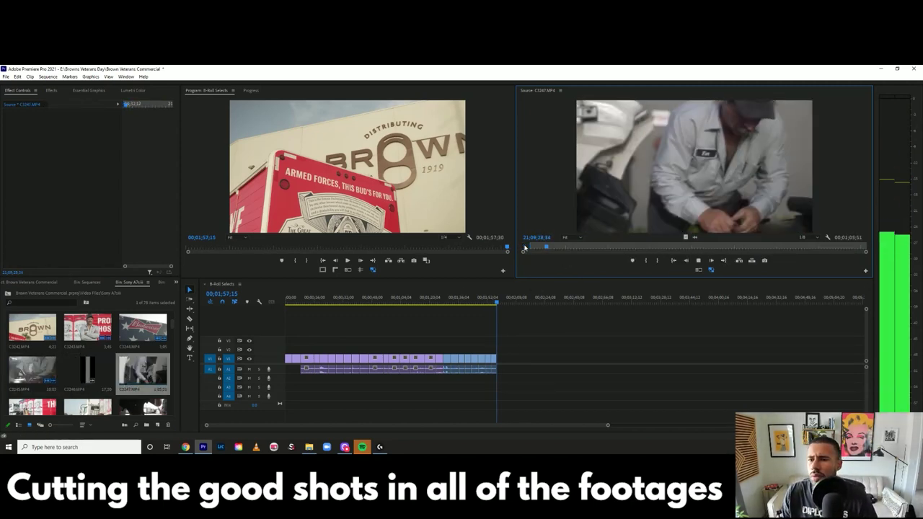
click(494, 298)
click(494, 359)
- Reopen C3245.MP4, look through it for more good shots and set a new in point near its end
double_click(36, 369)
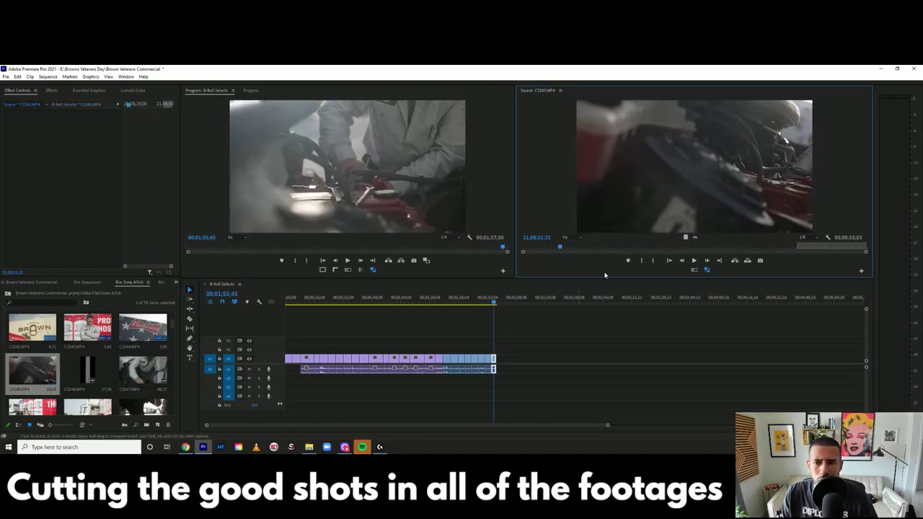
click(589, 248)
key(i)
key(space)
drag(671, 248, 809, 247)
key(i)
key(space)
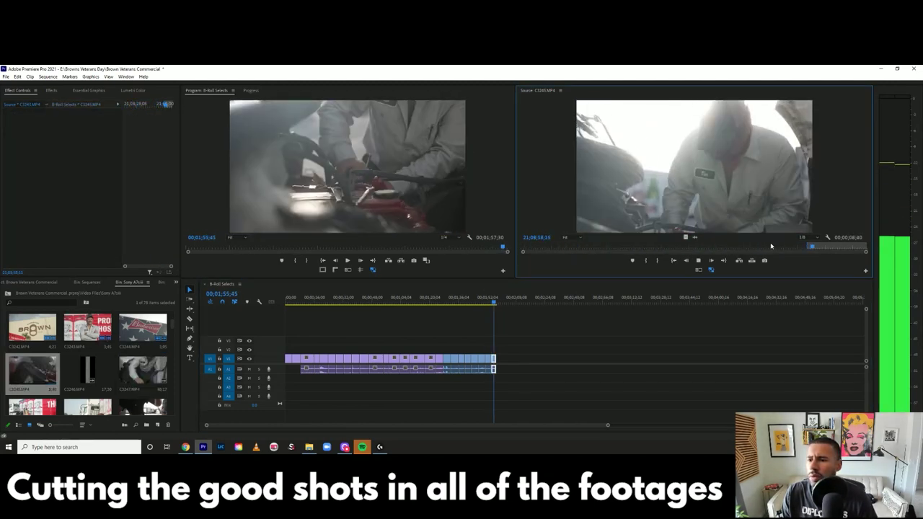
- Try C3246.MP4 in the empty area of the timeline after the last clip and delete it
double_click(86, 370)
right_click(78, 368)
drag(87, 371, 549, 359)
drag(549, 297, 557, 299)
click(575, 357)
key(Delete)
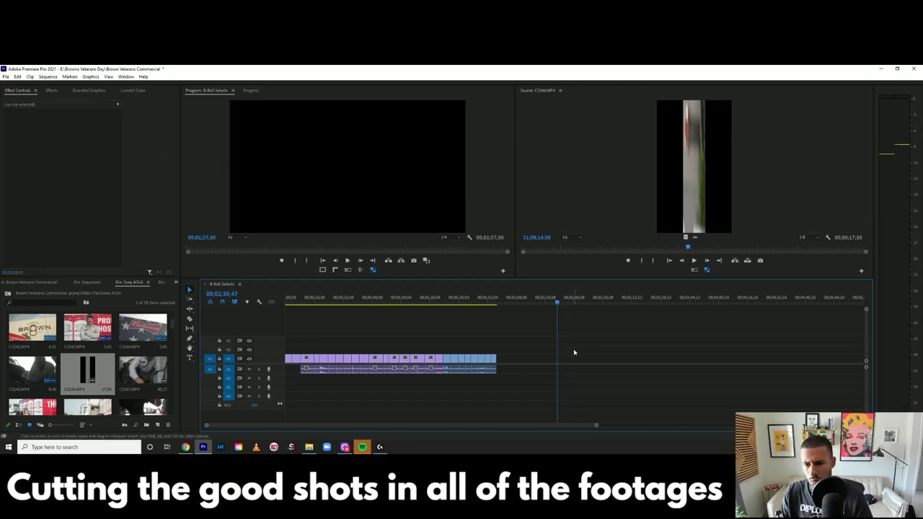
- Open C3247.MP4, play it and mark an in point about a third of the way through
scroll(143, 367, down, 1)
double_click(143, 328)
key(space)
click(636, 248)
key(i)
key(space)
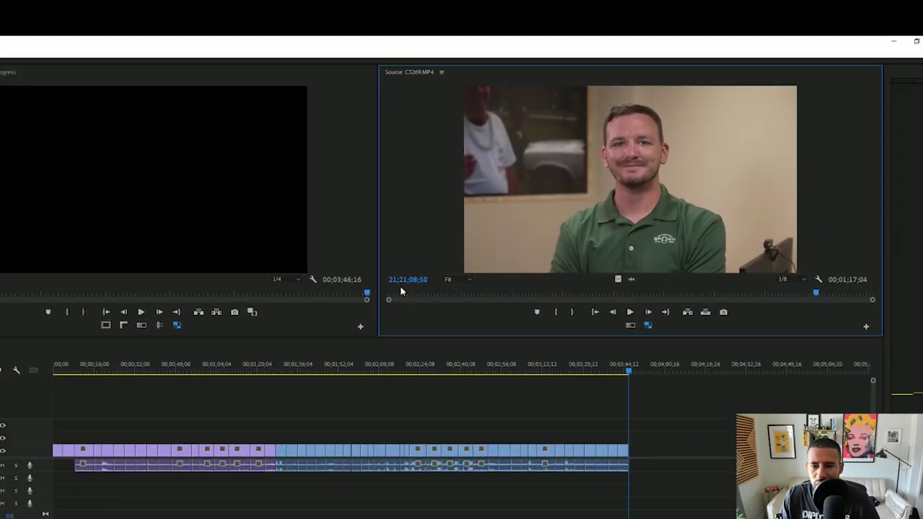
- Examine C3269.MP4 and C3270.MP4 for usable portrait shots of the man in the green polo
drag(827, 247, 727, 247)
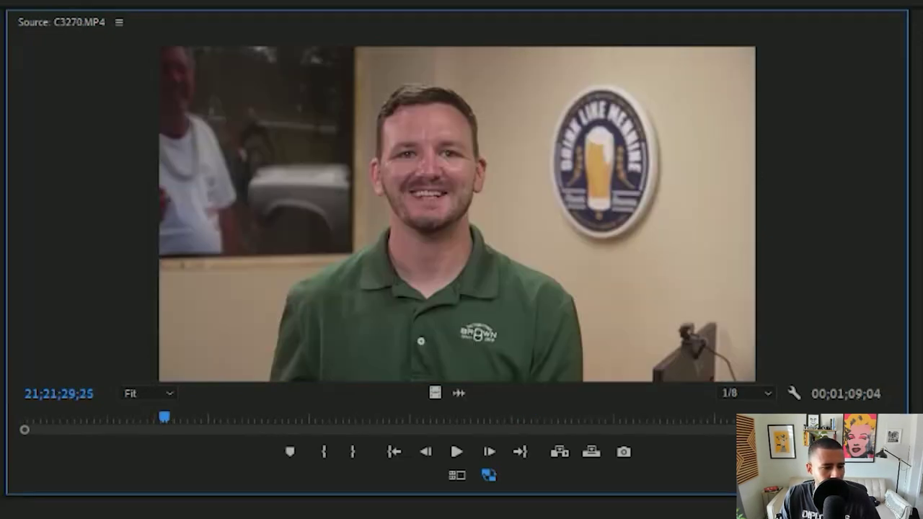
drag(23, 423, 49, 423)
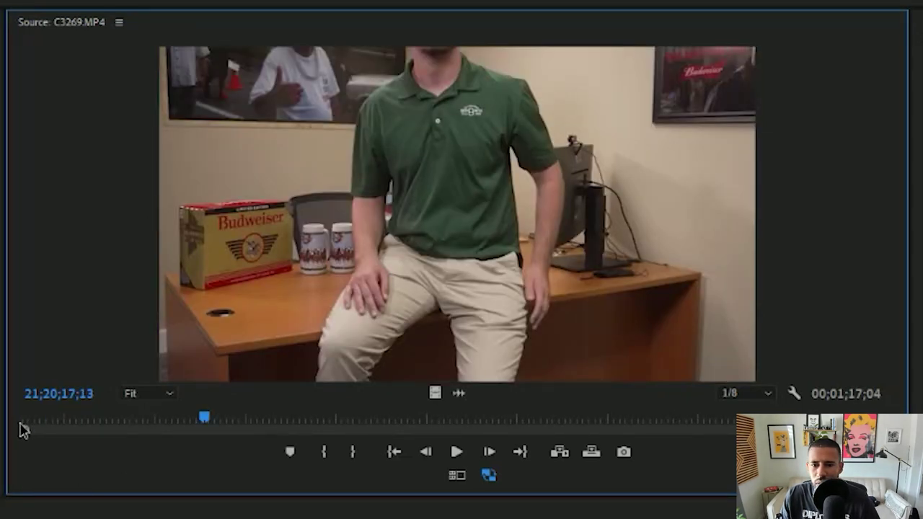
drag(22, 429, 63, 424)
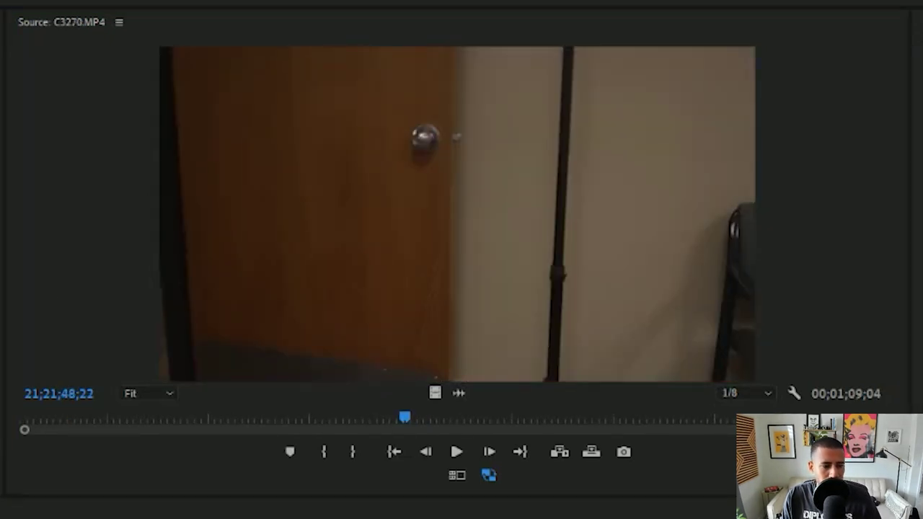
drag(69, 416, 6, 418)
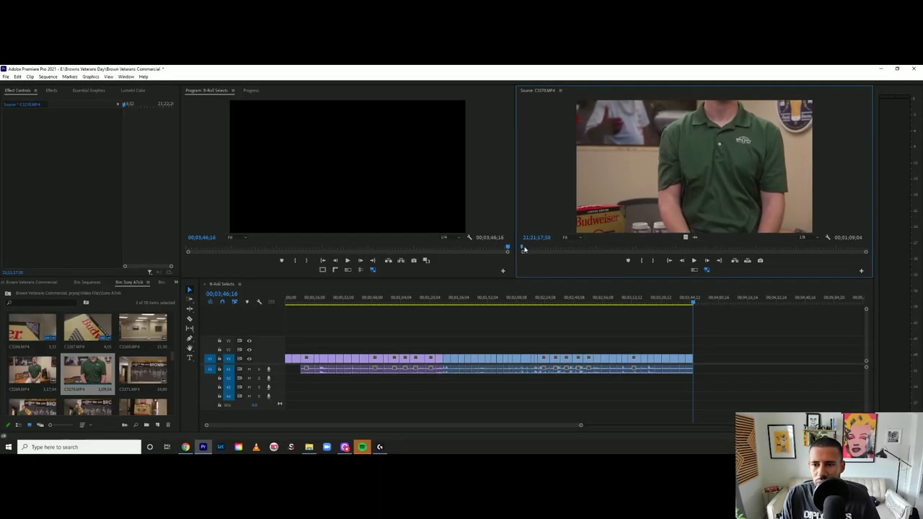
- Mark a good portrait shot about 2.3 seconds long in C3270.MP4 and insert it at the end of the sequence
drag(524, 249, 690, 260)
key(i)
key(o)
key(comma)
key(space)
- Mark two more good portrait shots in C3270.MP4 and insert each at the end of the sequence
key(i)
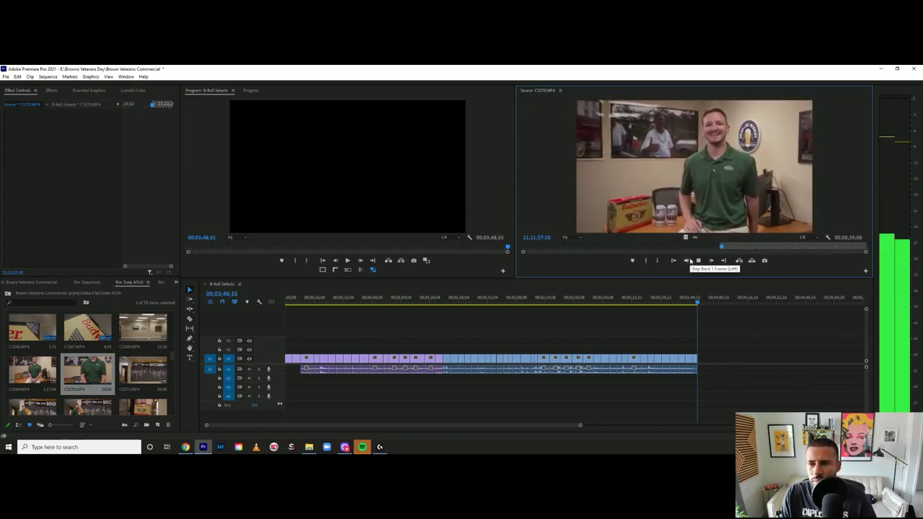
key(o)
key(comma)
key(i)
key(o)
key(comma)
- Mark a shot about 4 seconds long near the end of C3270.MP4 and insert it into the sequence
click(806, 249)
key(i)
key(space)
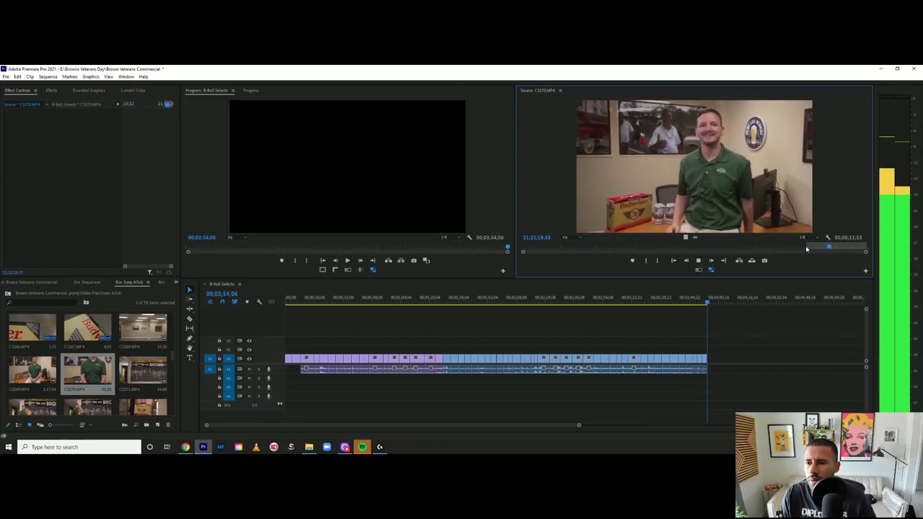
key(o)
key(comma)
- Review C3271.MP4 and C3272.MP4 for usable shots of the man carrying the Budweiser case past the photo wall
click(857, 249)
scroll(143, 370, down, 1)
double_click(142, 329)
key(space)
double_click(32, 371)
drag(524, 249, 855, 249)
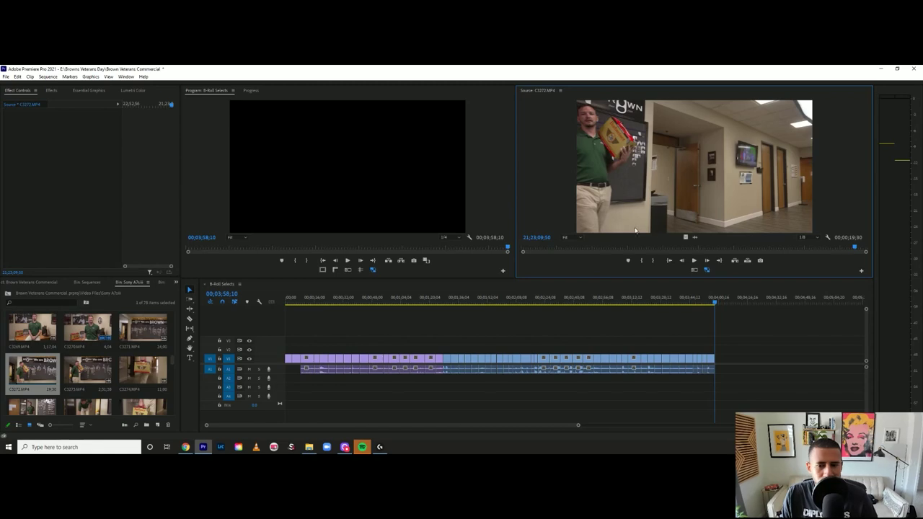
click(524, 250)
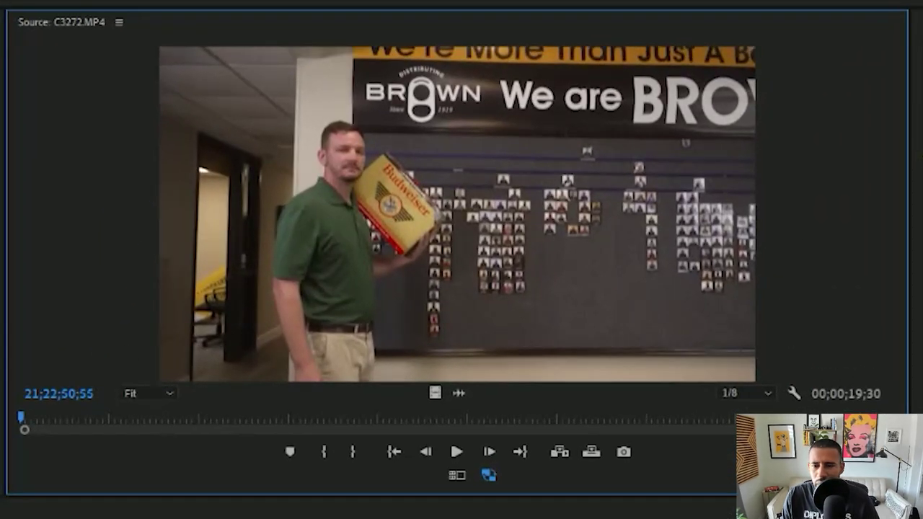
drag(31, 422, 136, 422)
key(space)
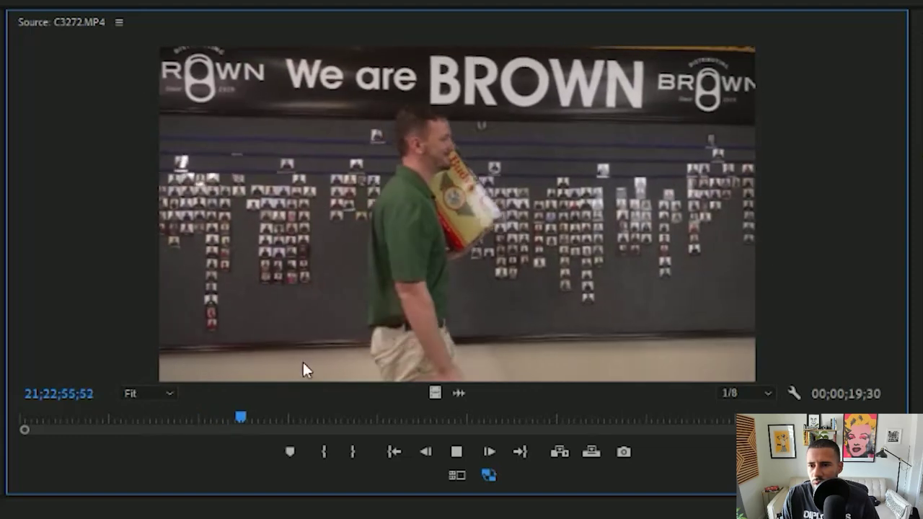
key(space)
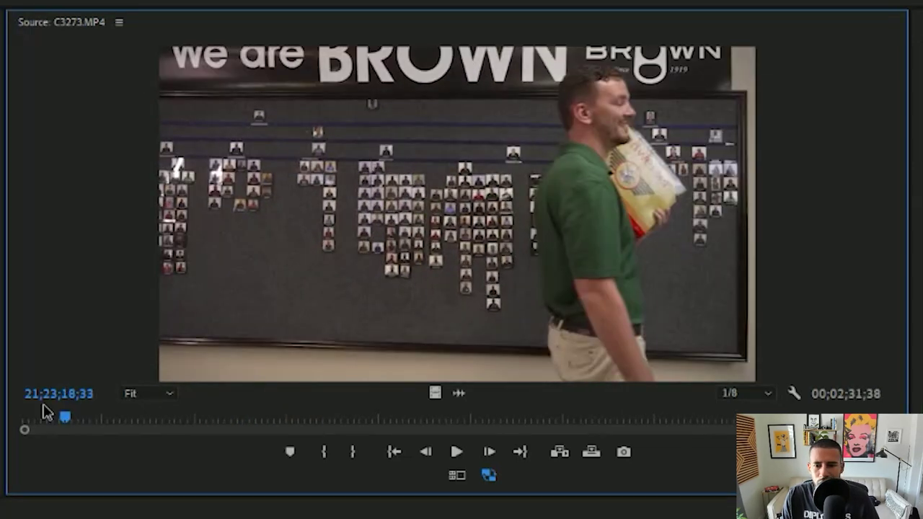
- Mark the roughly 6-second walk past the photo wall in C3273.MP4 and insert it at the end of the sequence
drag(43, 417, 326, 438)
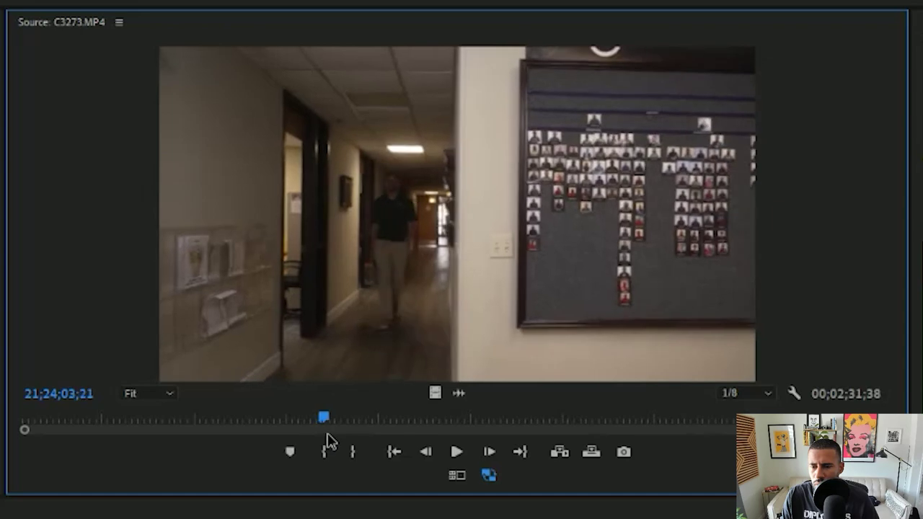
drag(327, 434, 333, 435)
key(i)
key(space)
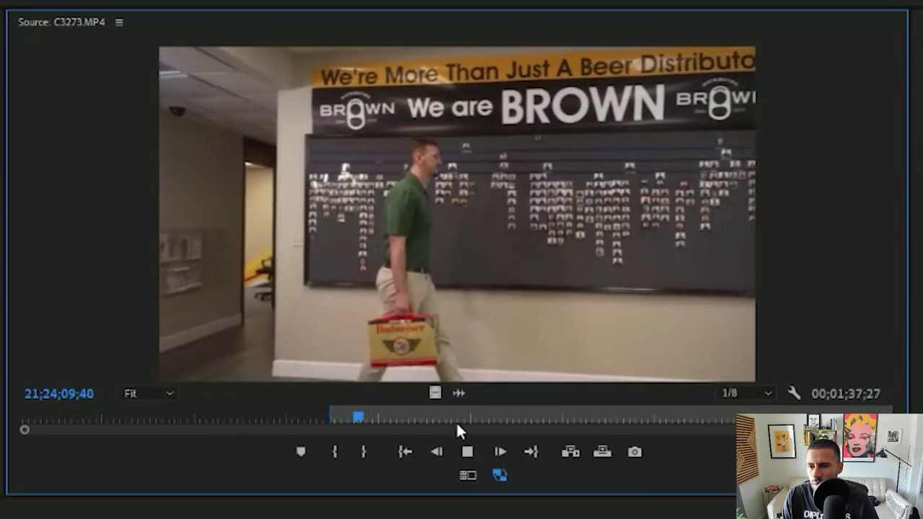
key(o)
key(space)
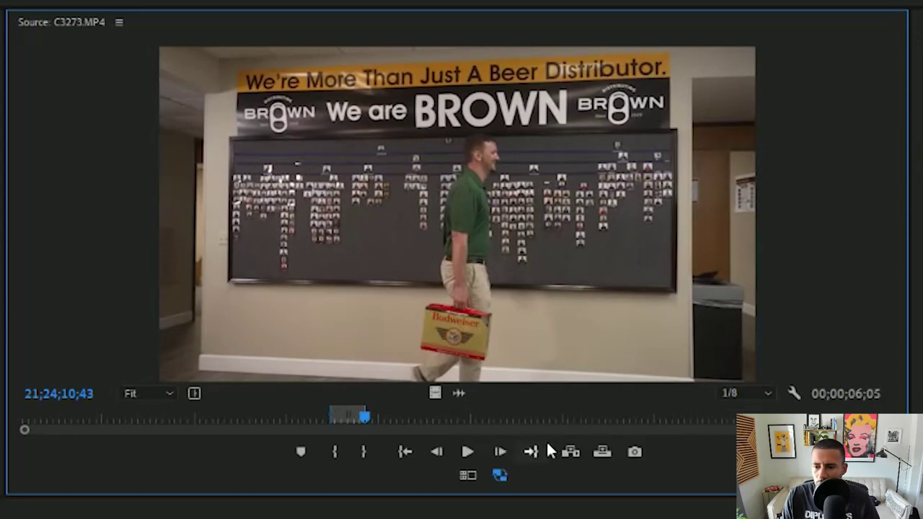
- Find the close-up of the carried Budweiser case in C3273.MP4 and set a new in point just before it
drag(359, 416, 510, 413)
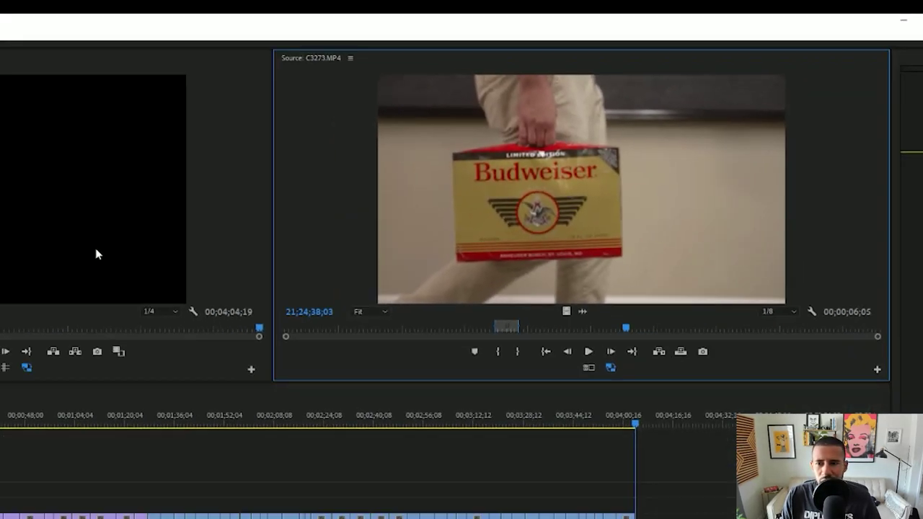
key(ctrl+s)
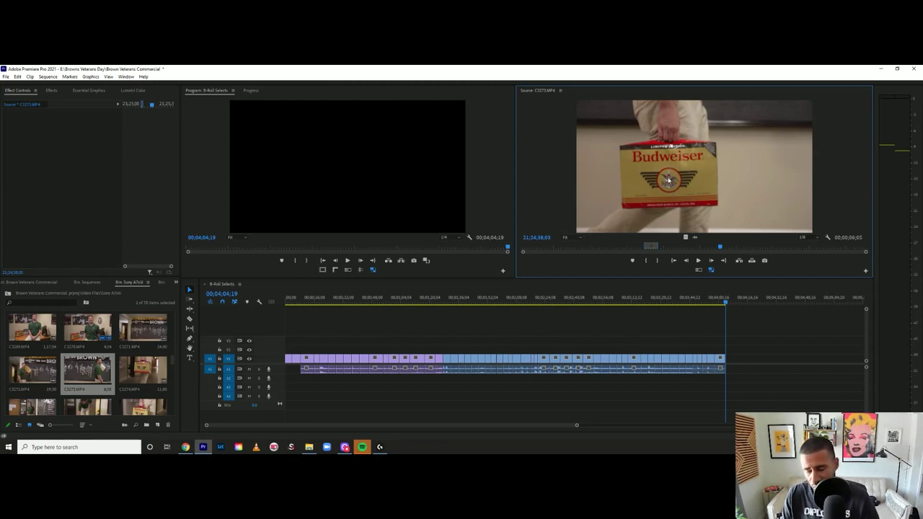
mouse_move(720, 250)
mouse_down()
mouse_move(702, 249)
mouse_move(717, 249)
mouse_up()
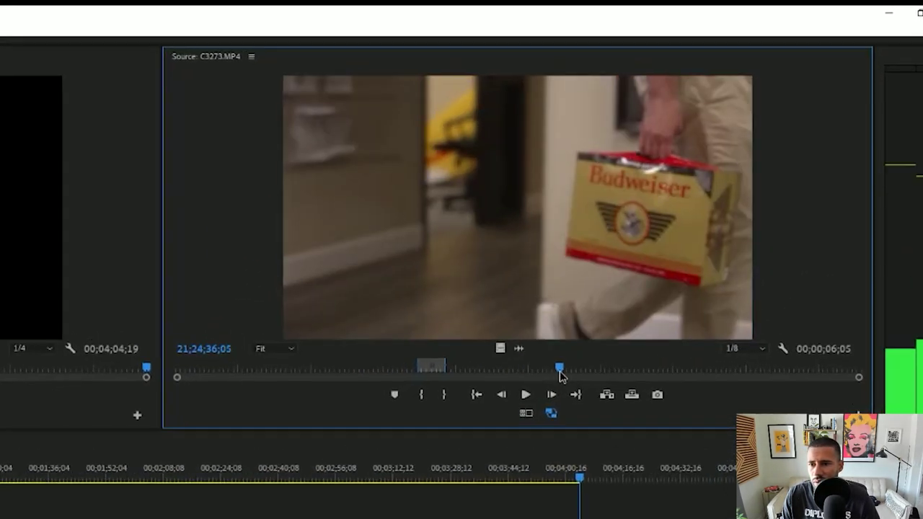
key(space)
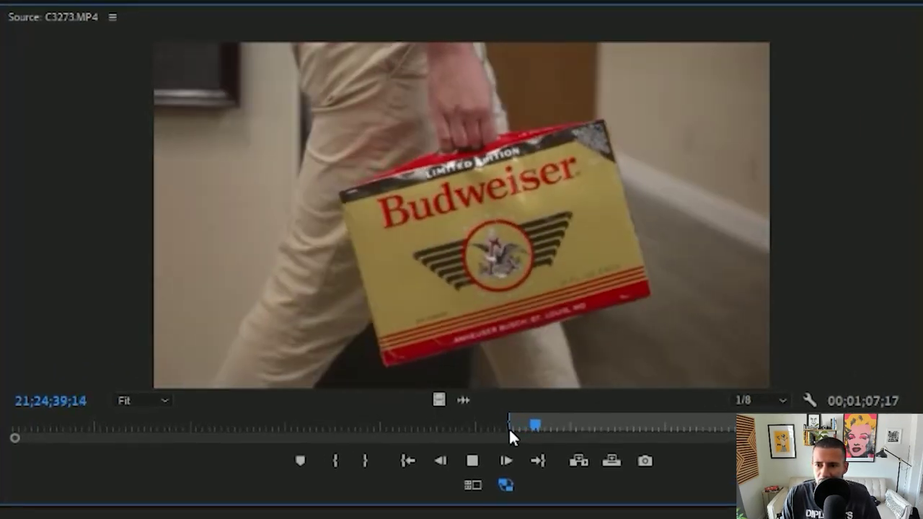
key(space)
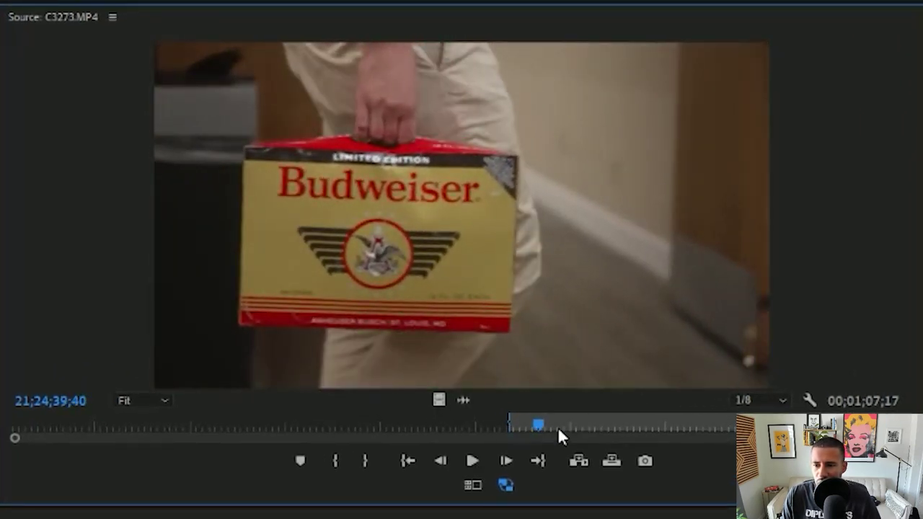
- Examine the rest of C3273.MP4 for a better take of the Budweiser case close-up
drag(561, 433, 884, 437)
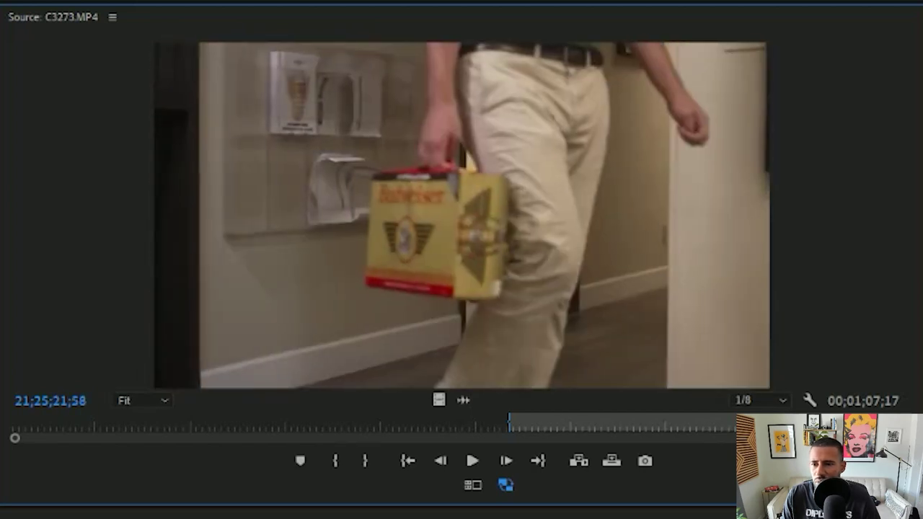
key(space)
key(space)
key(space)
key(space)
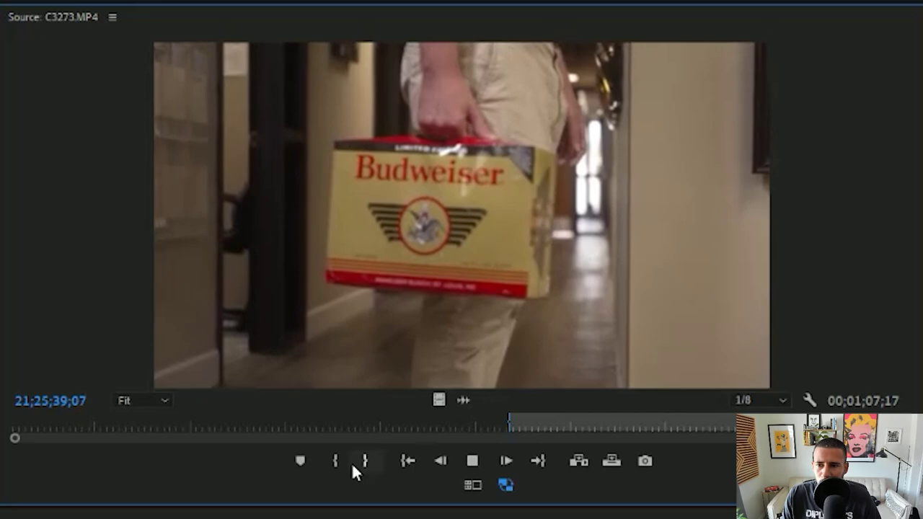
key(space)
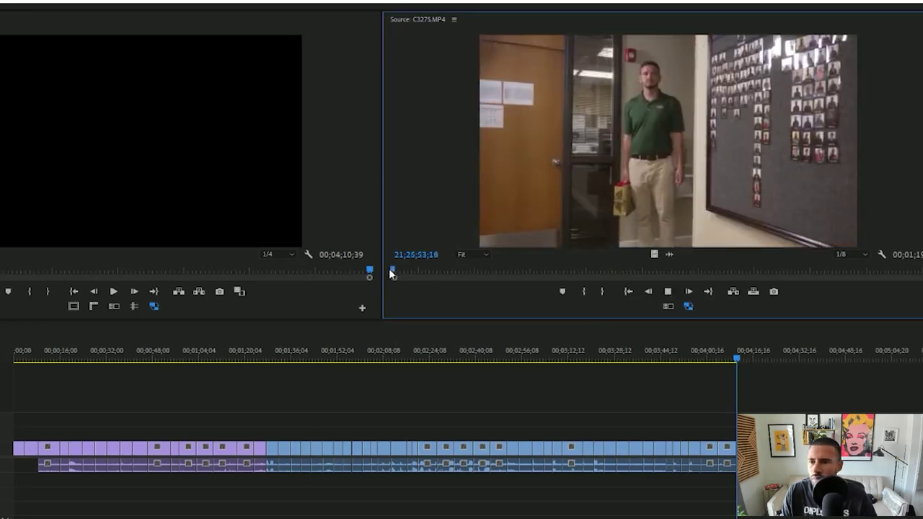
- Mark and insert the good shots from C3275.MP4 through C3313.MP4 at the end of the sequence, and save the project
drag(520, 246, 623, 251)
key(i)
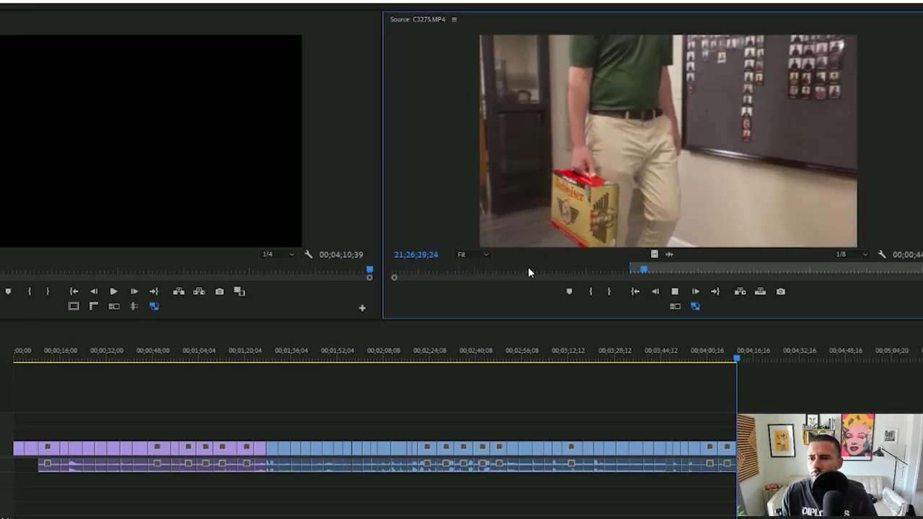
click(714, 272)
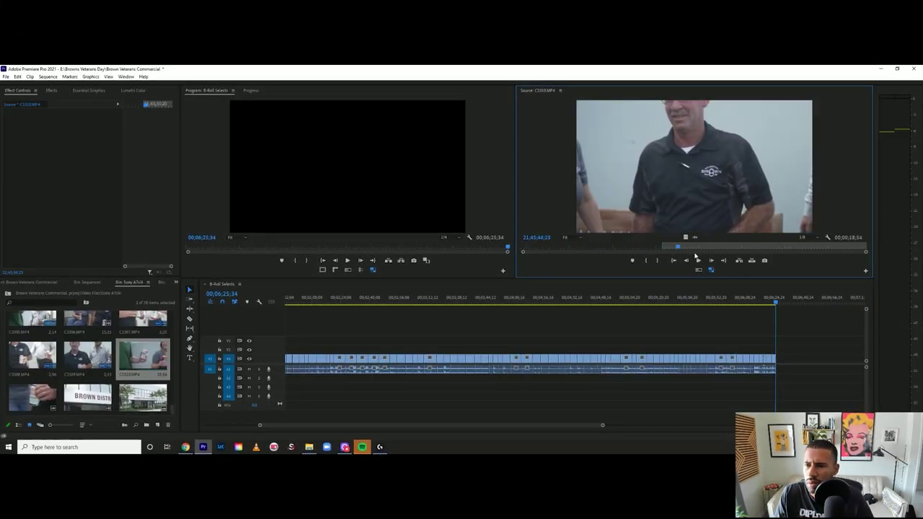
key(ctrl+s)
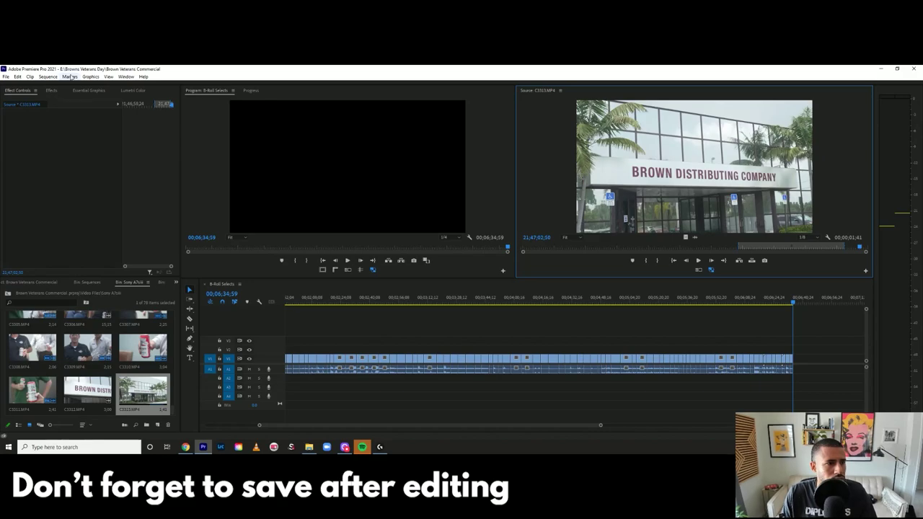